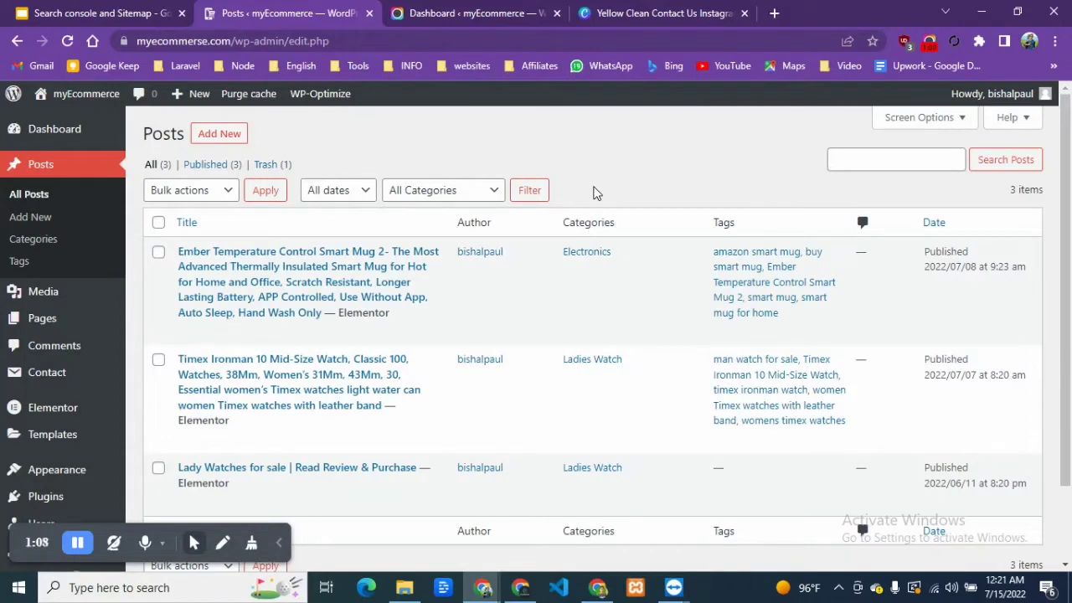
From Installed Plugins, open Contact Form 7's settings to list Contact form 1 and Untitled.
left_click(279, 543)
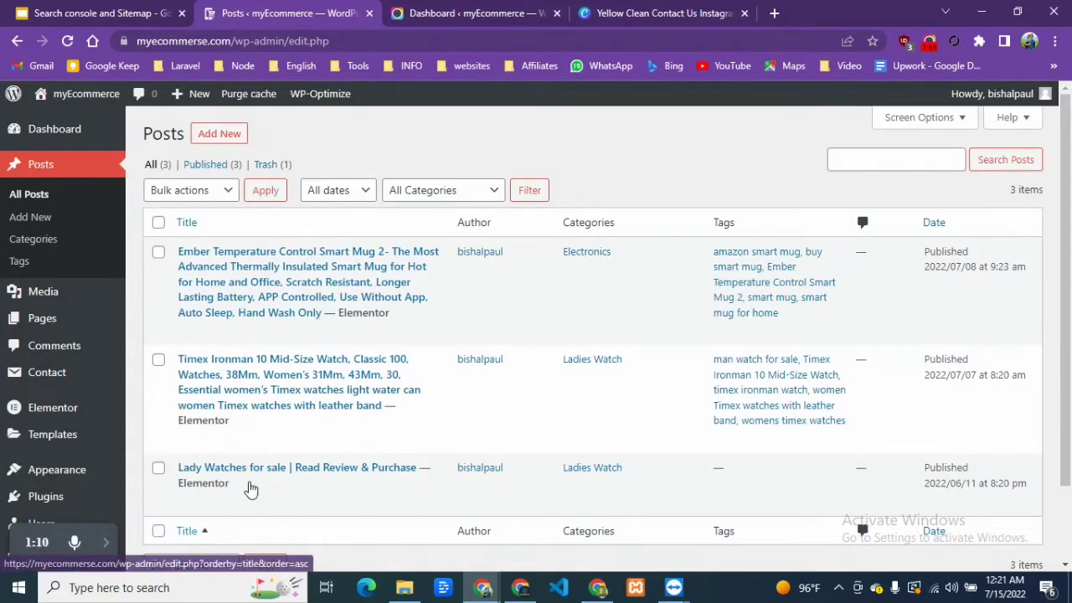
scroll(175, 339, "down", 2)
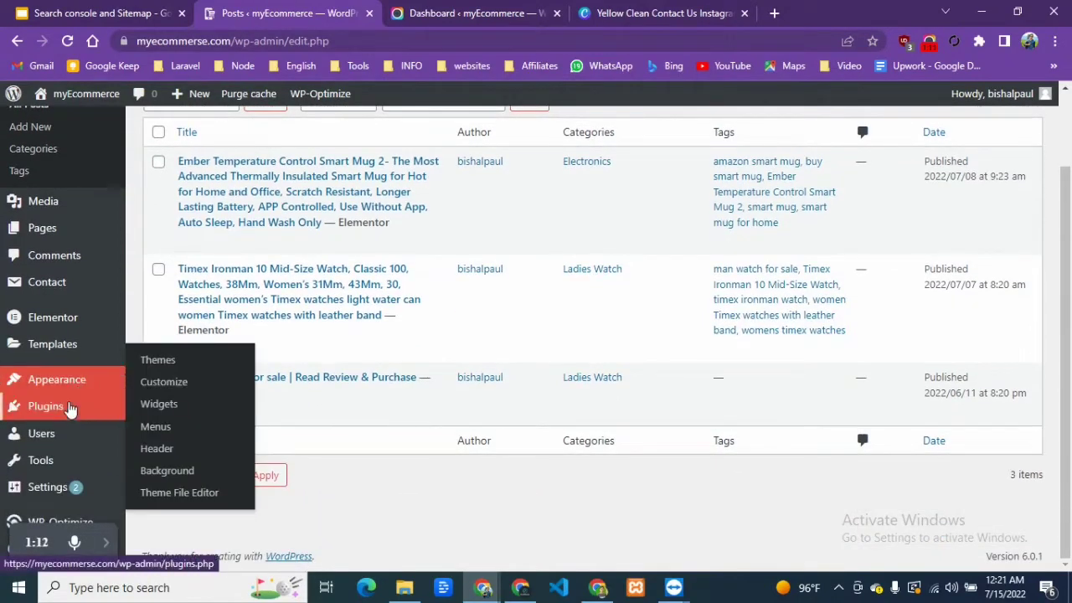
mouse_move(82, 408)
left_click(162, 415)
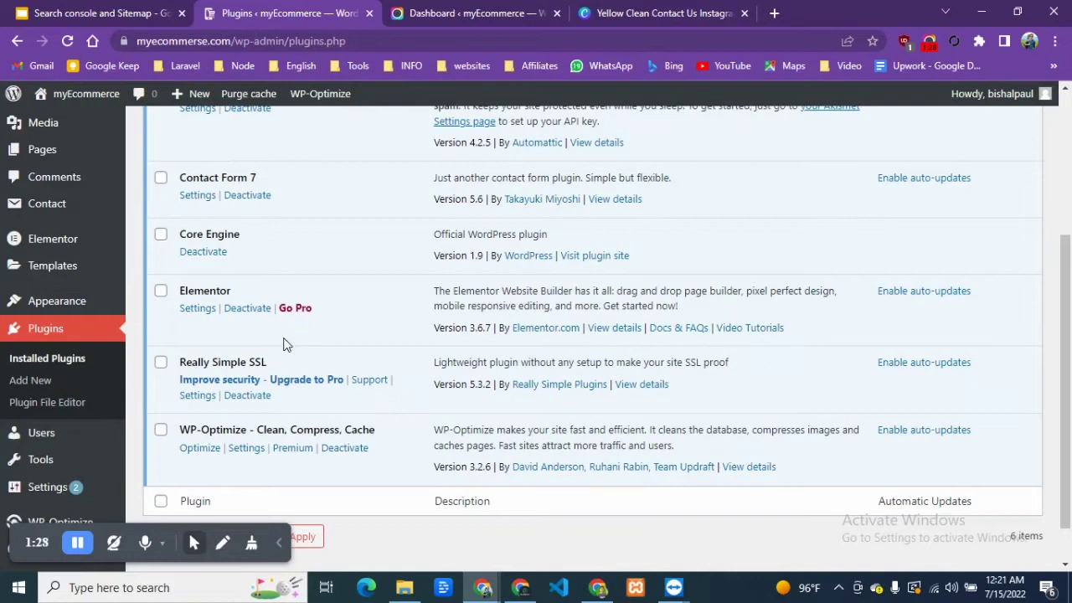
scroll(276, 343, "up", 3)
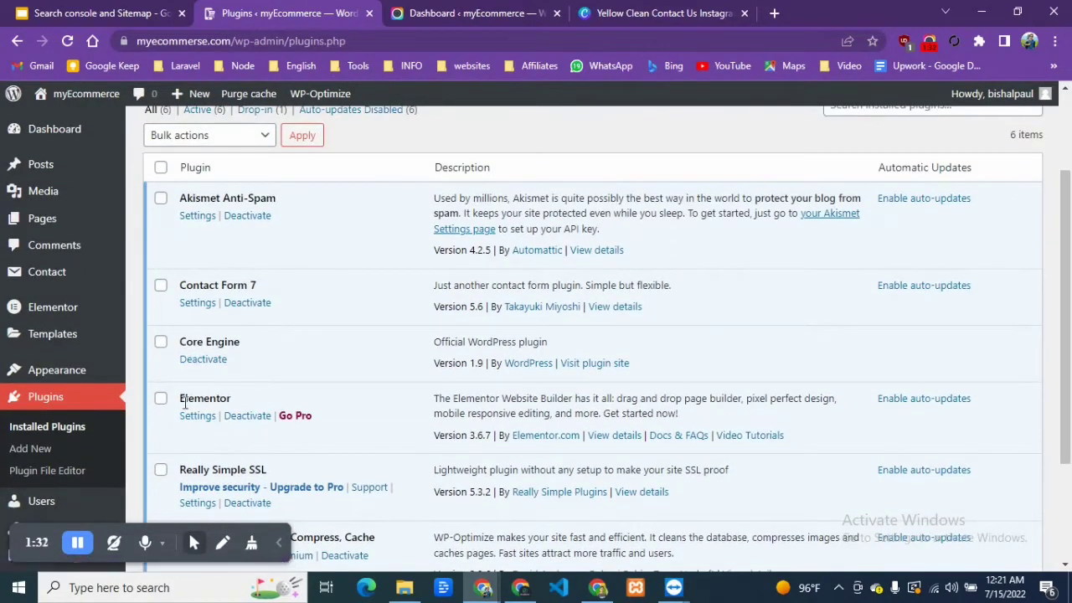
left_click_drag(181, 398, 247, 407)
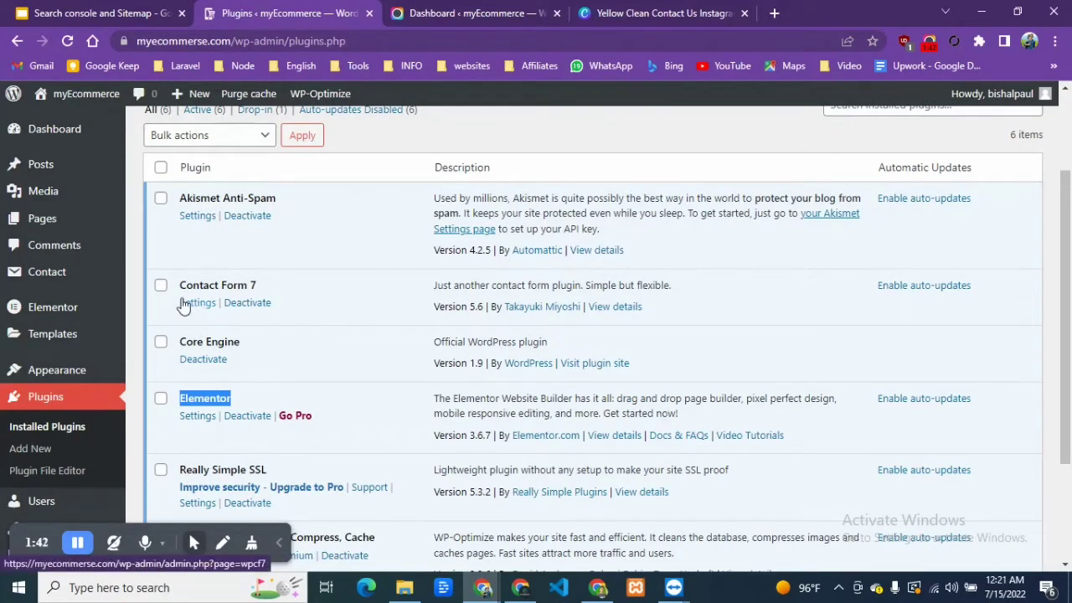
left_click_drag(179, 285, 256, 285)
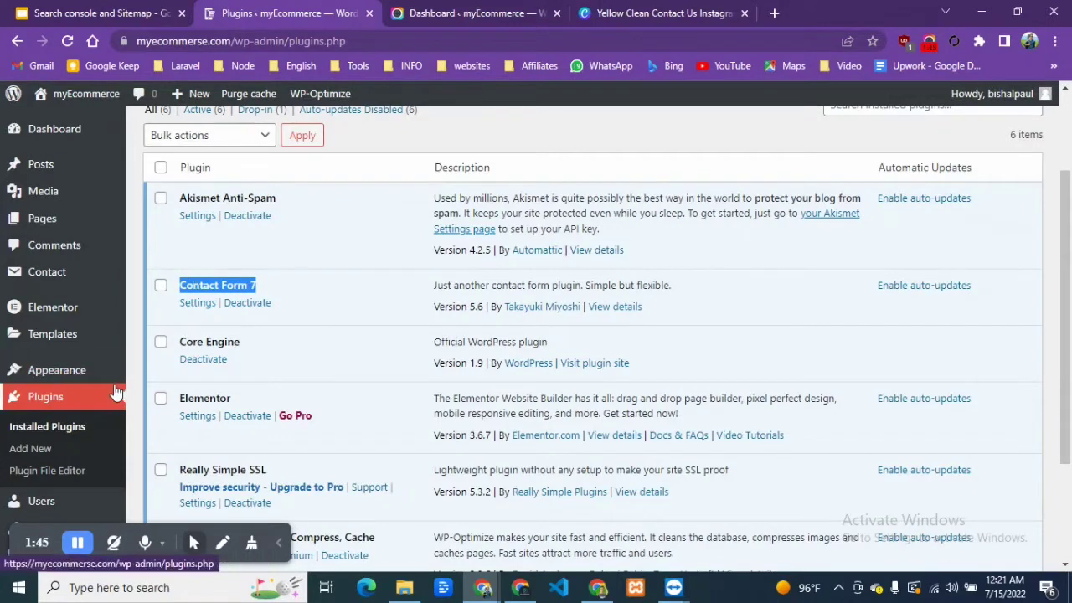
left_click(197, 302)
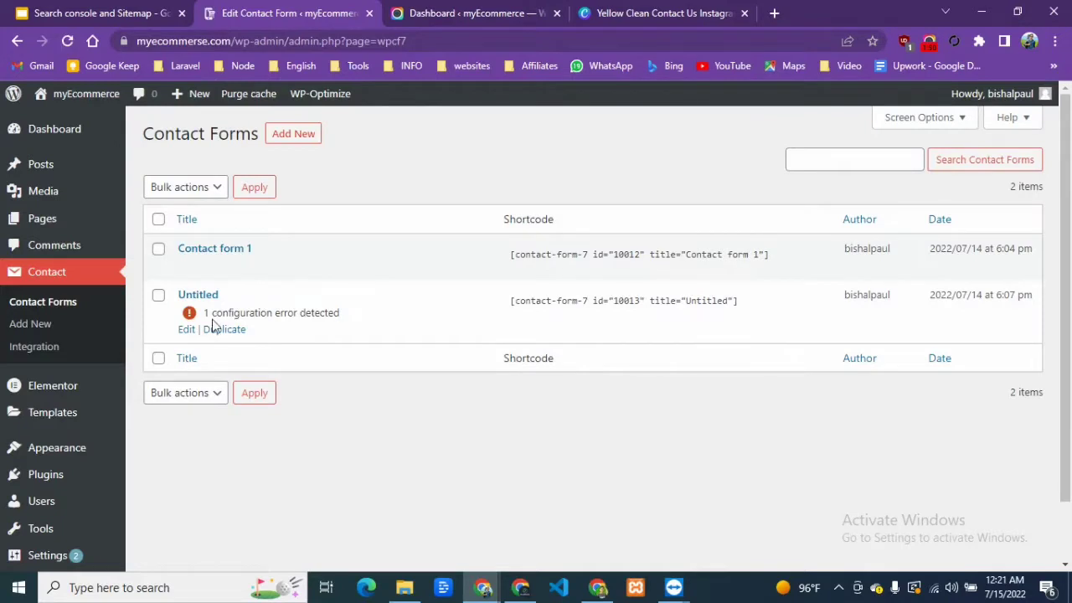
Open the Untitled contact form for editing.
left_click(281, 545)
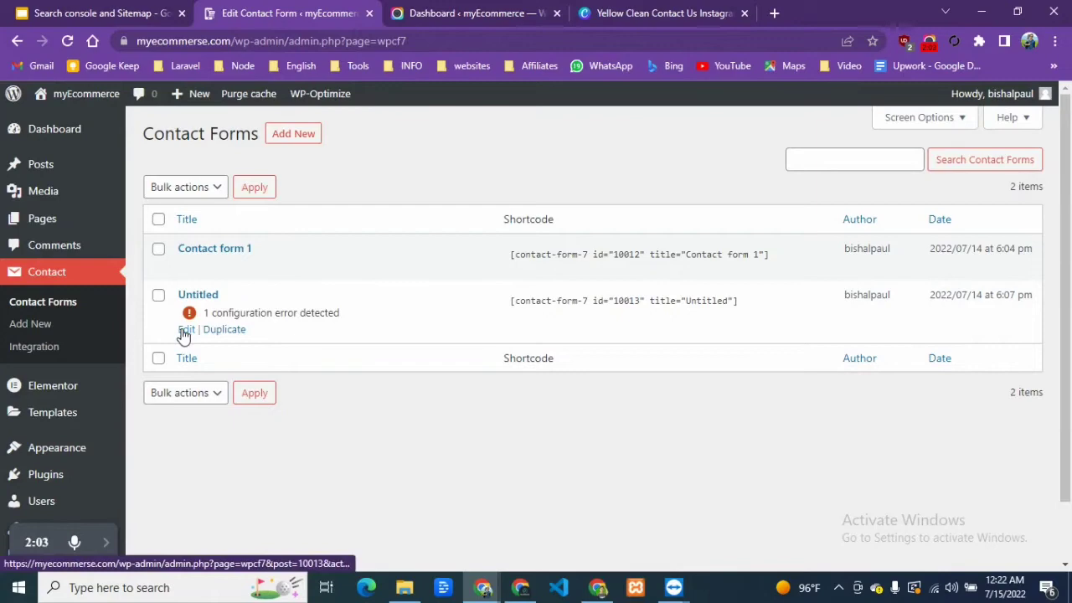
left_click(190, 294)
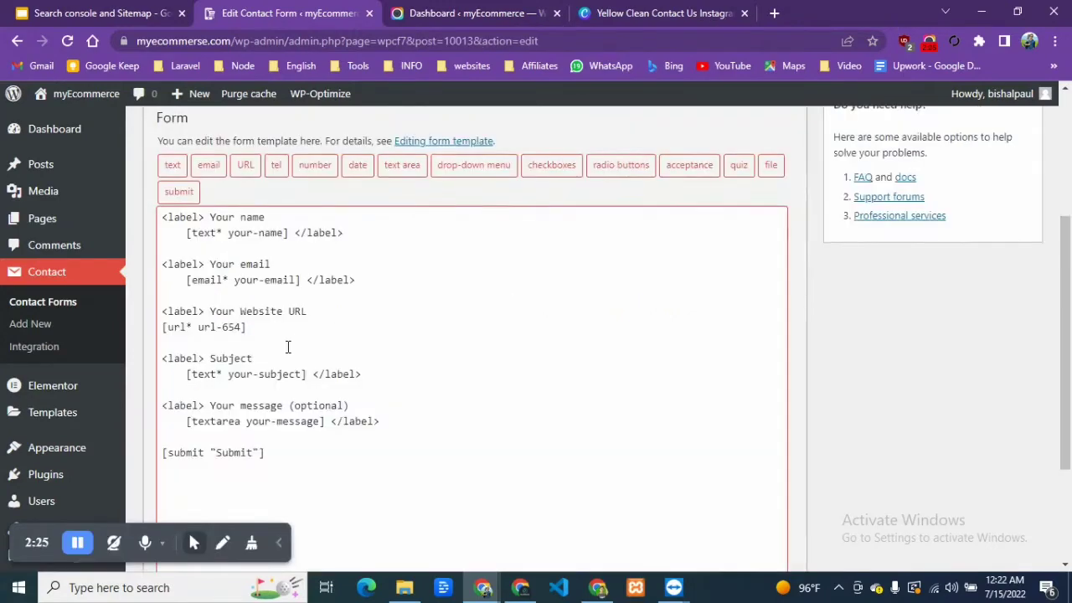
scroll(287, 434, "up", 3)
left_click(287, 228)
scroll(250, 351, "down", 2)
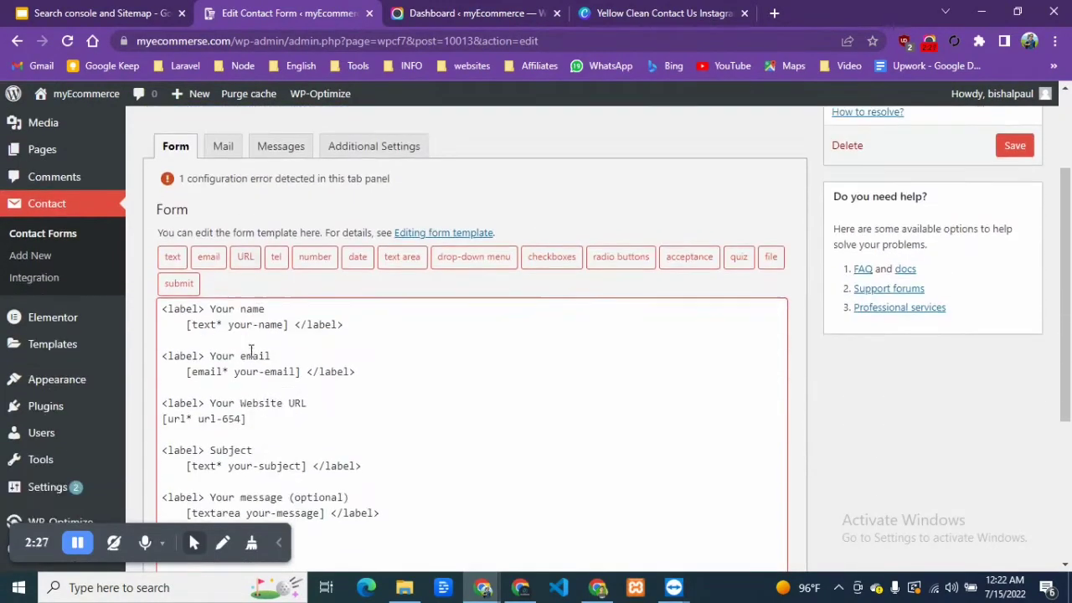
left_click_drag(251, 437, 191, 310)
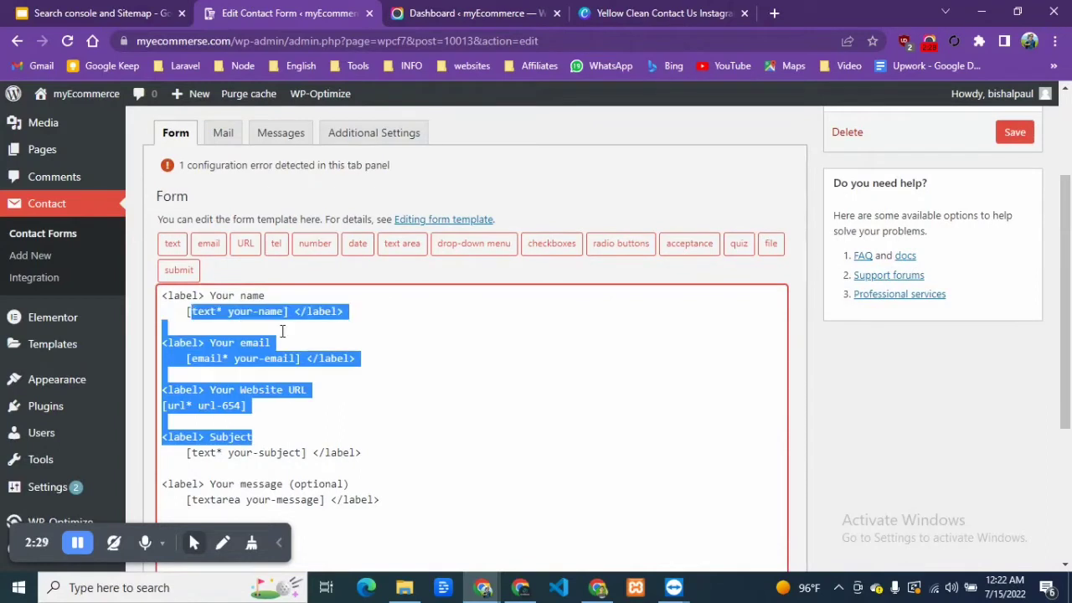
scroll(283, 332, "up", 2)
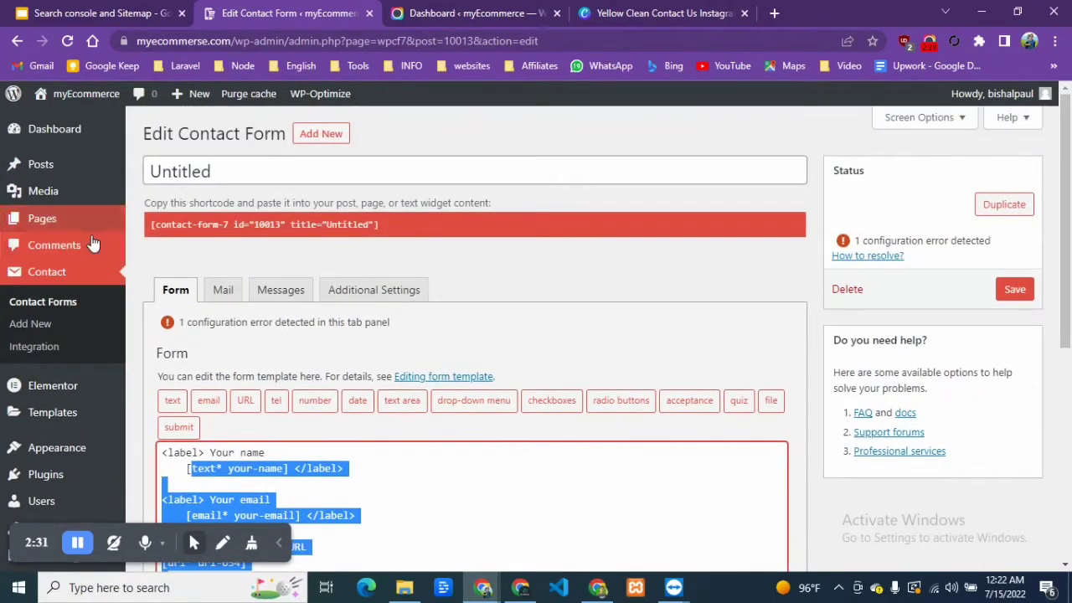
Copy the Untitled form's shortcode [contact-form-7 id="10013" title="Untitled"].
mouse_move(75, 162)
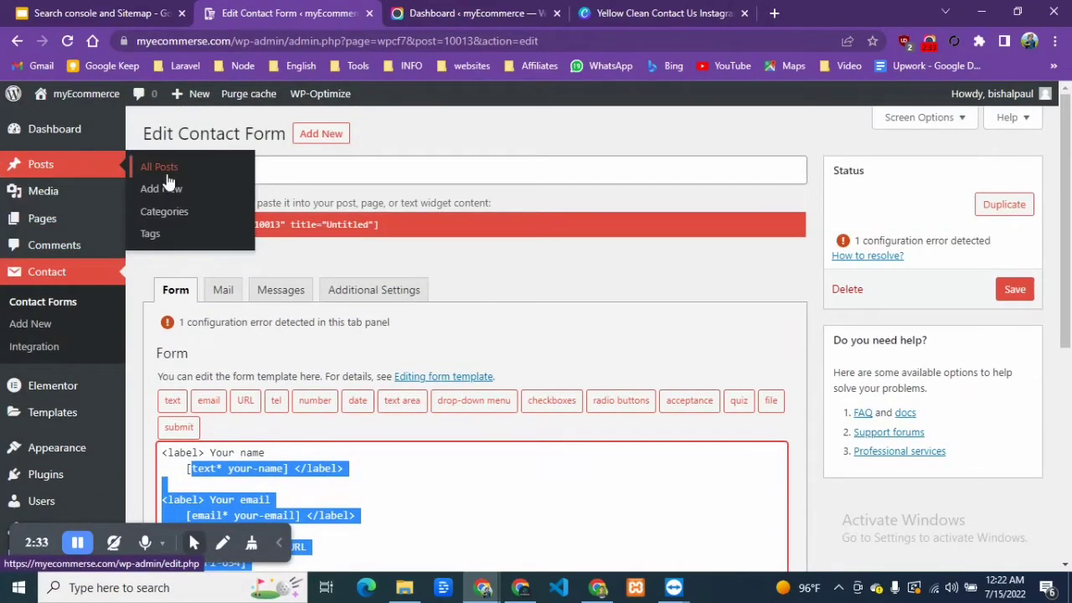
left_click(325, 226)
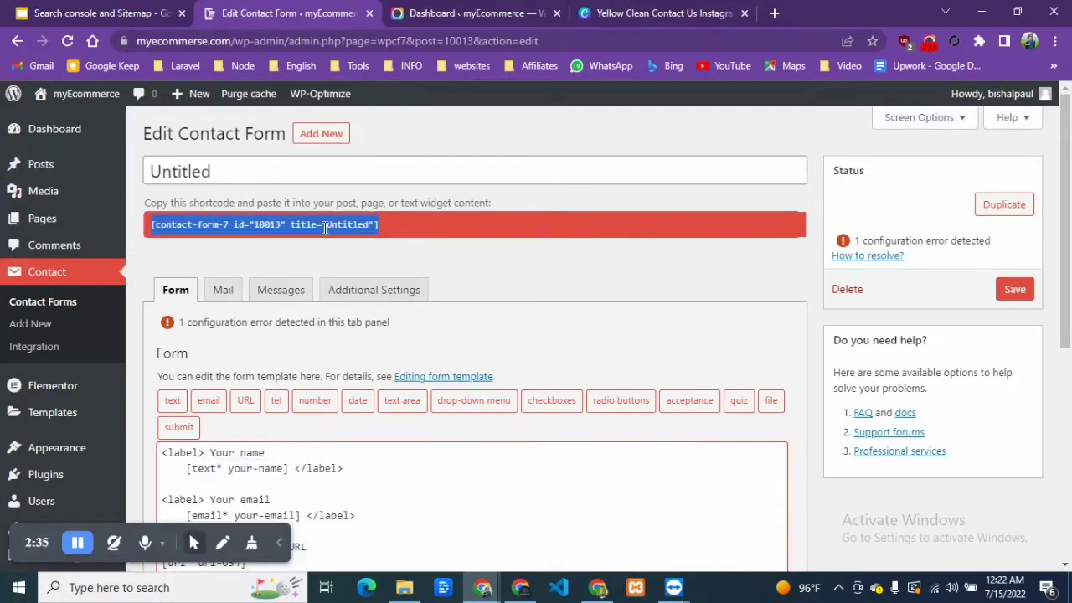
right_click(323, 226)
left_click(358, 244)
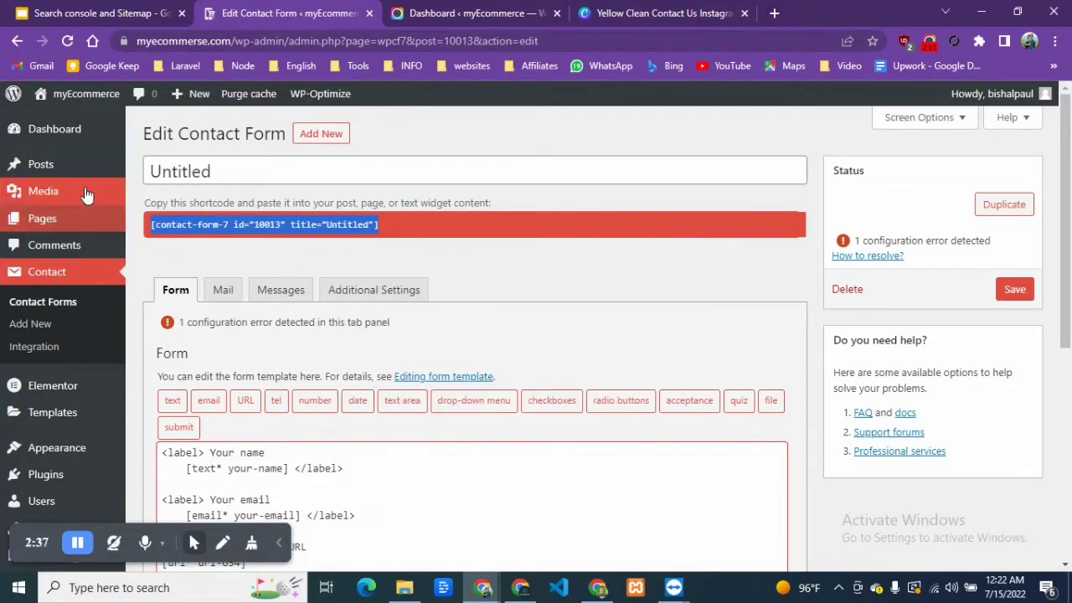
Add a new page titled 'Contact Us' and open it in Elementor.
mouse_move(66, 222)
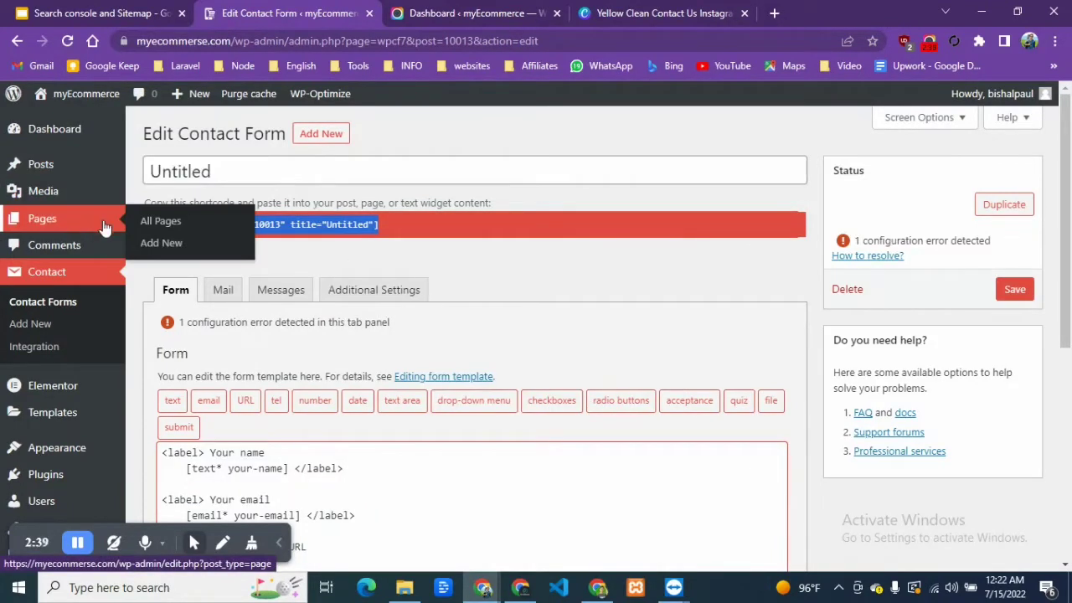
left_click(161, 243)
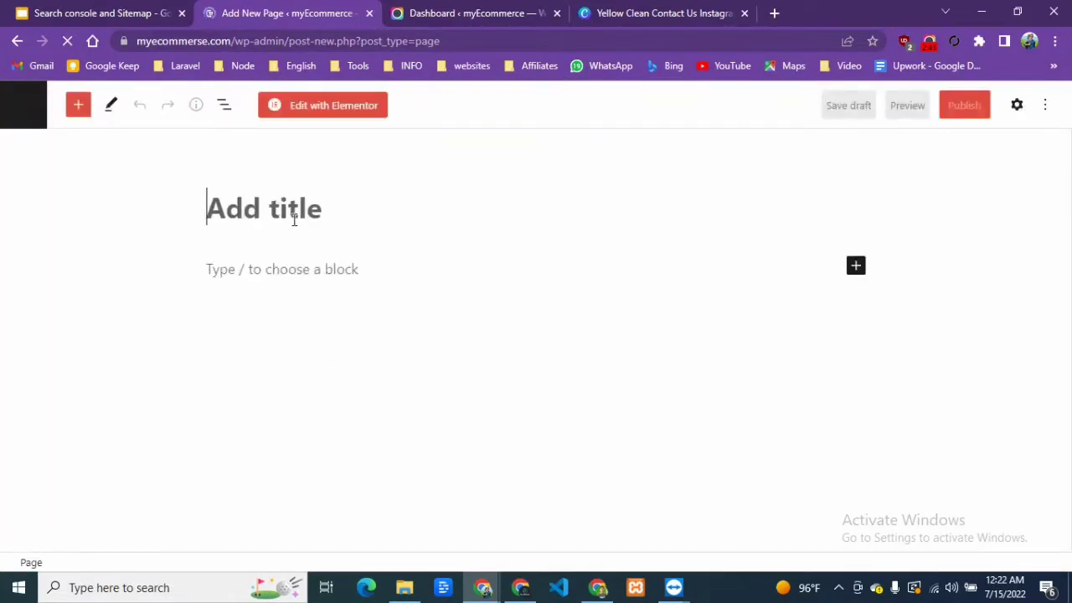
type("Con")
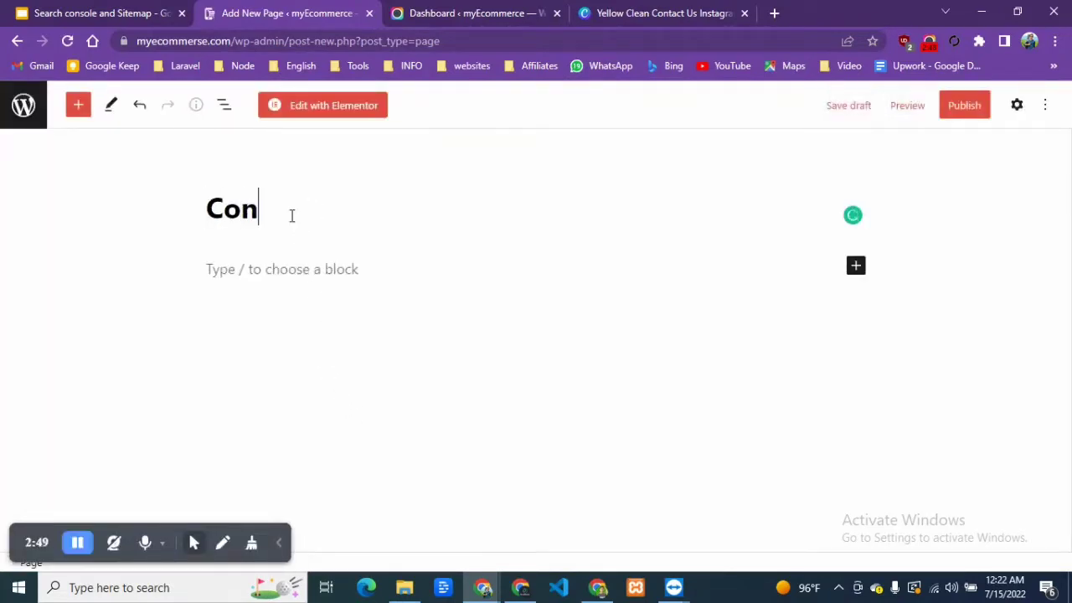
type("tact Us")
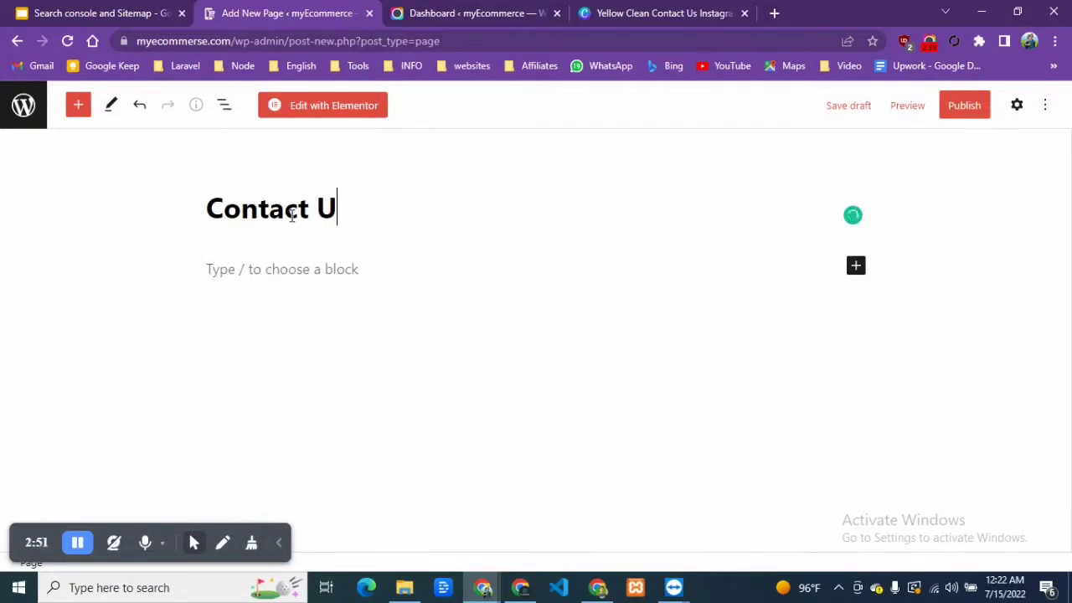
left_click(299, 271)
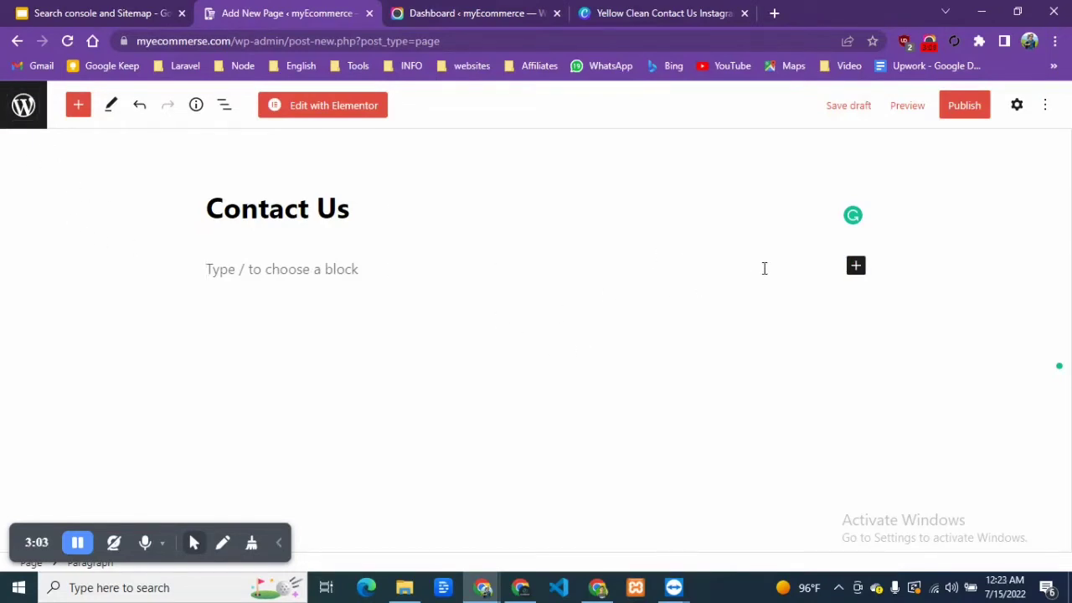
left_click(276, 107)
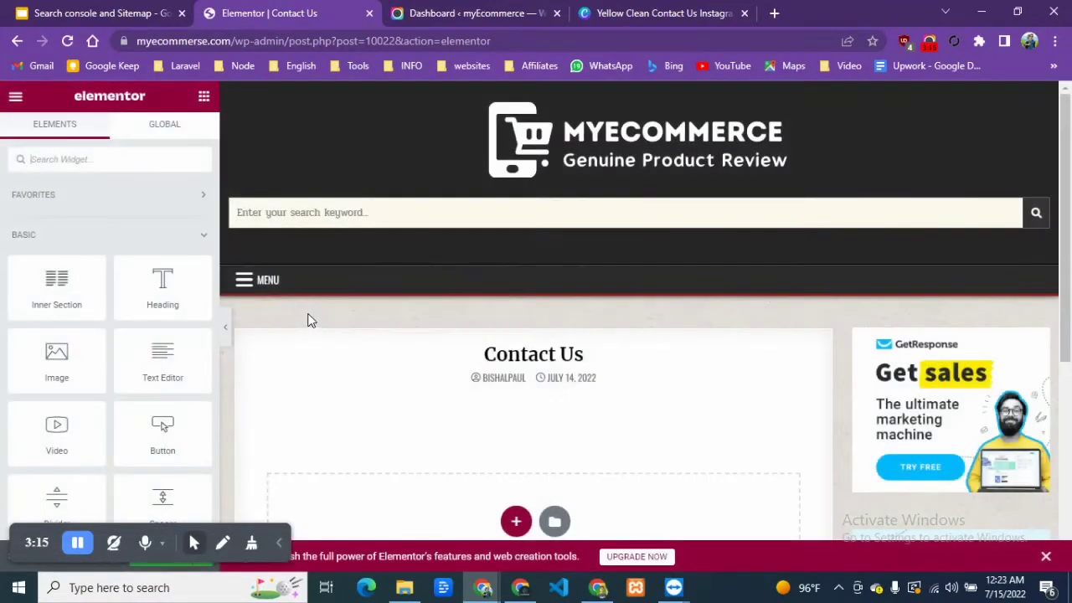
Add a two-column section to the Contact Us page.
scroll(307, 320, "down", 2)
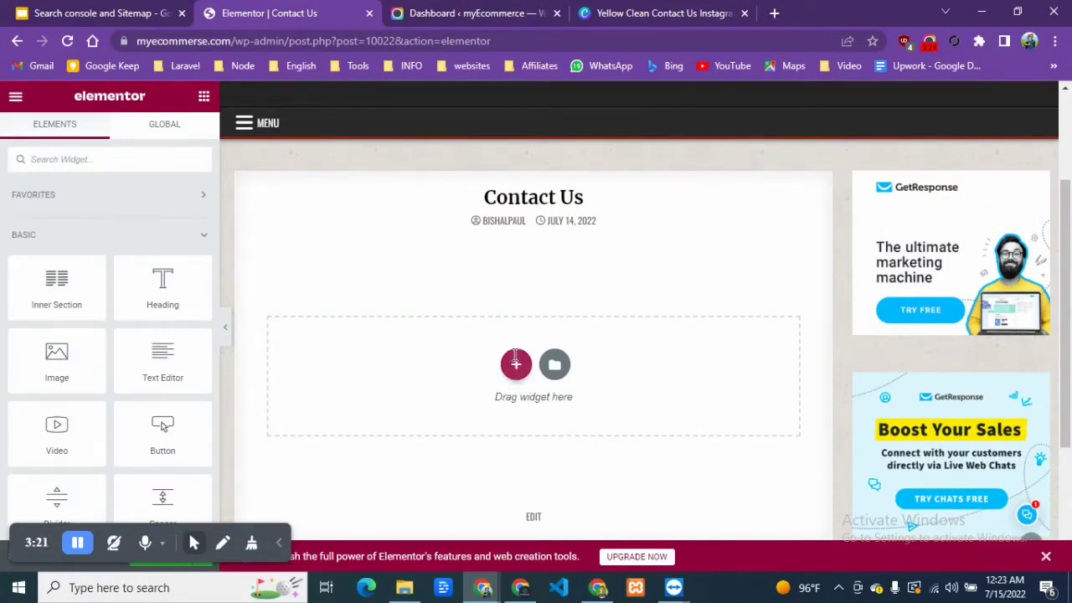
left_click(517, 366)
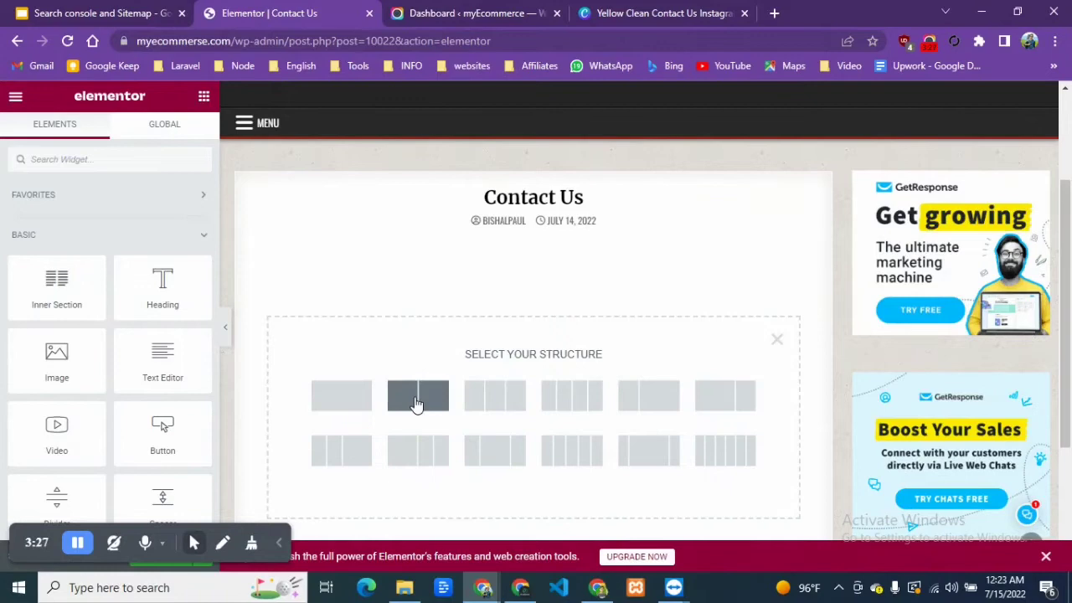
left_click(448, 390)
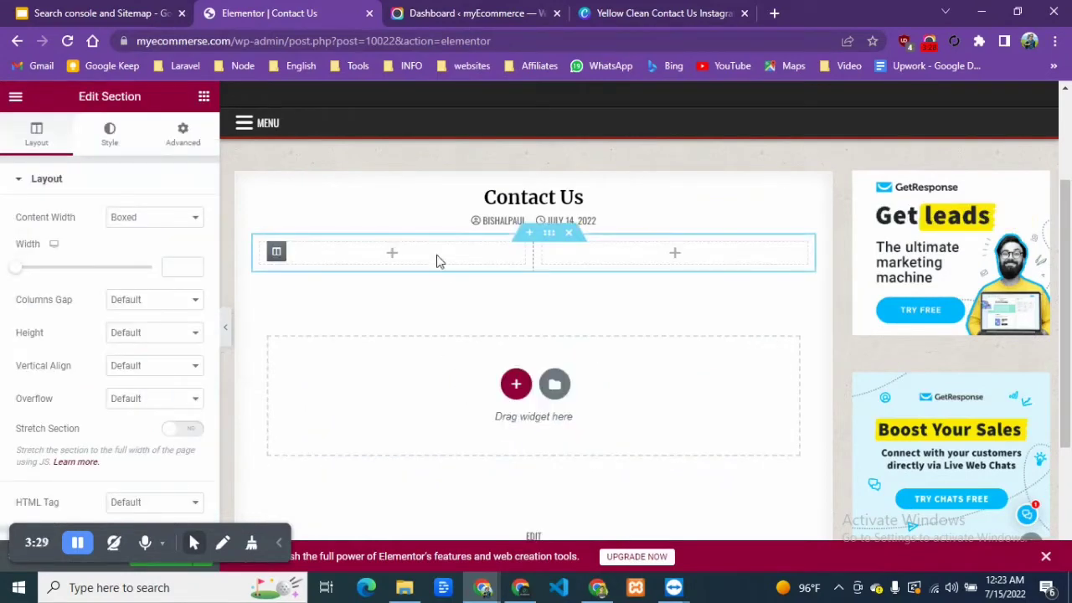
Place a Shortcode widget in the left column, undoing the accidental paste so it stays empty.
left_click(394, 255)
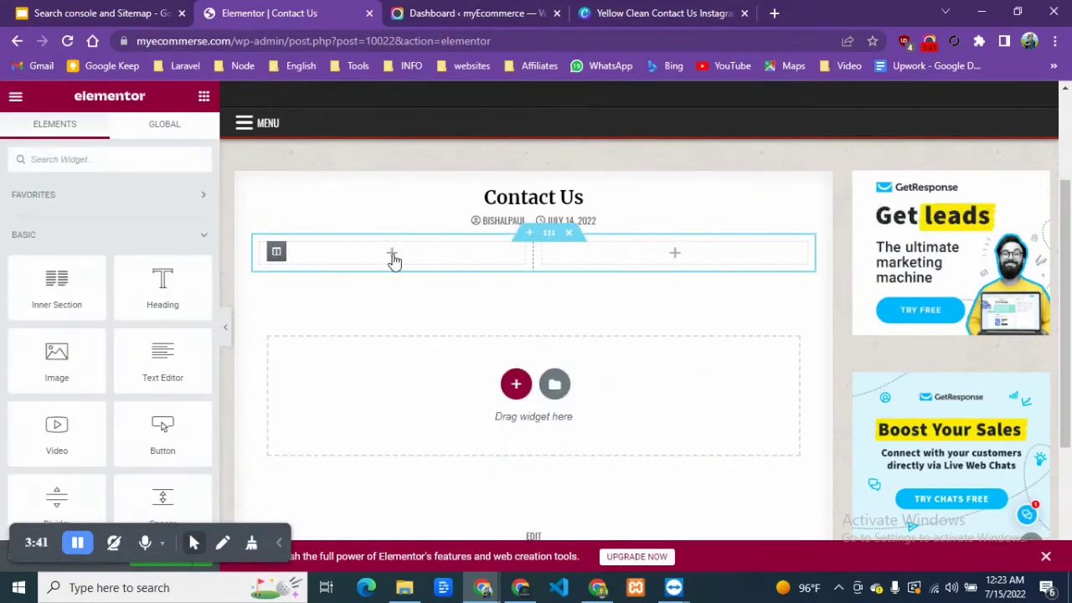
left_click(139, 158)
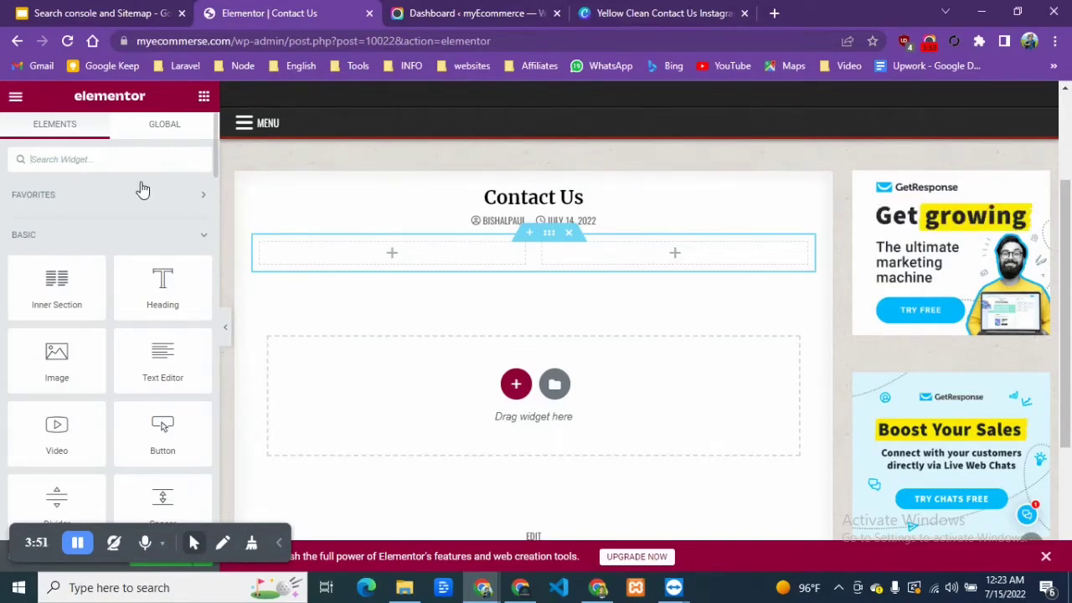
type("short")
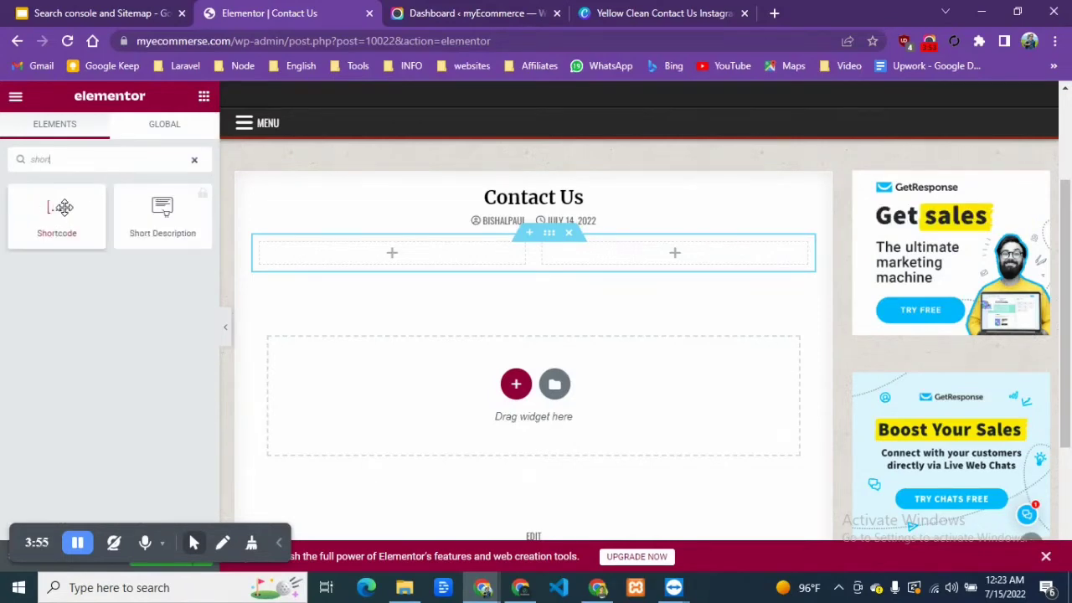
left_click_drag(56, 213, 393, 253)
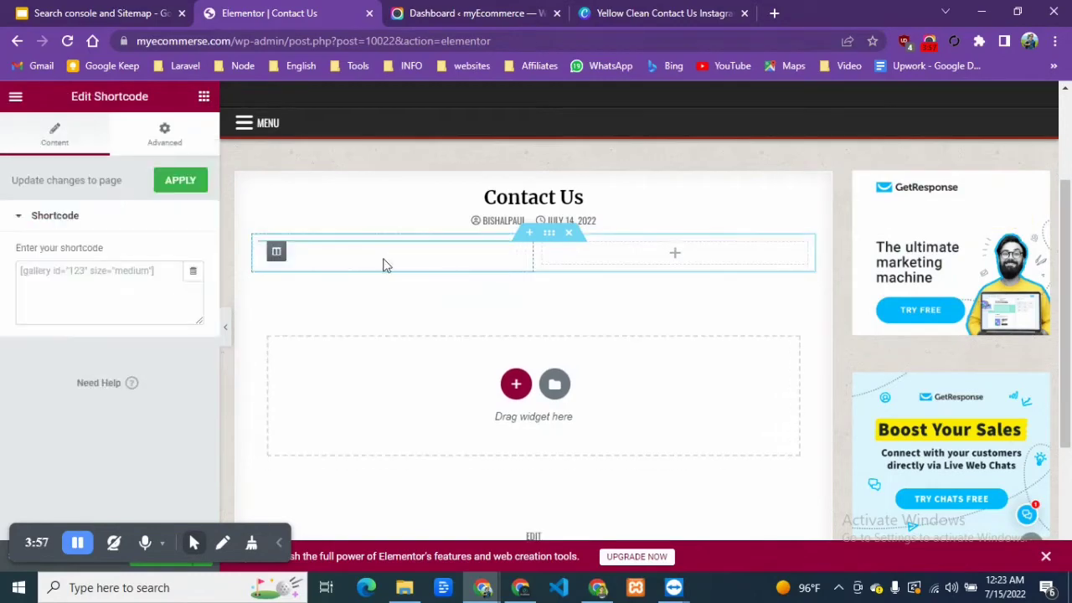
left_click(85, 264)
key("ctrl+v")
key("ctrl+z")
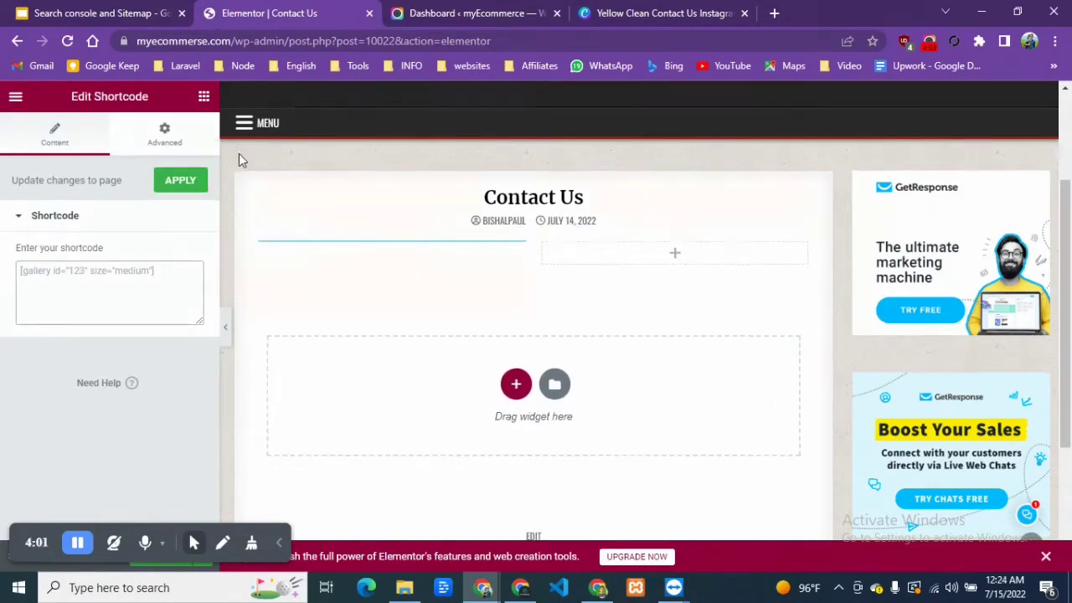
Load myecommerse.com/wp-admin in the site dashboard tab.
right_click(201, 98)
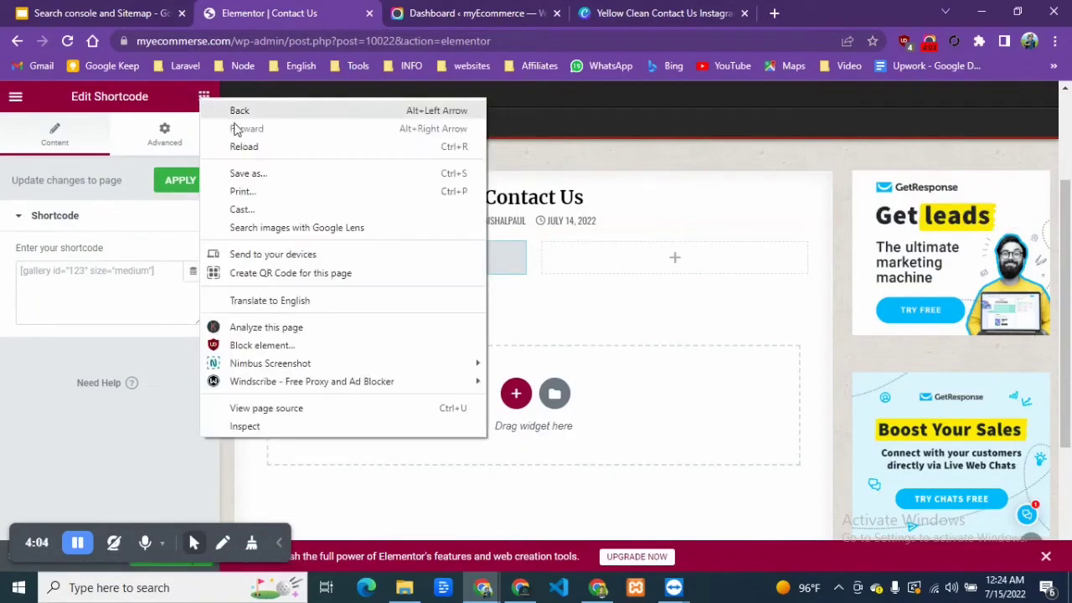
left_click(506, 13)
left_click(380, 41)
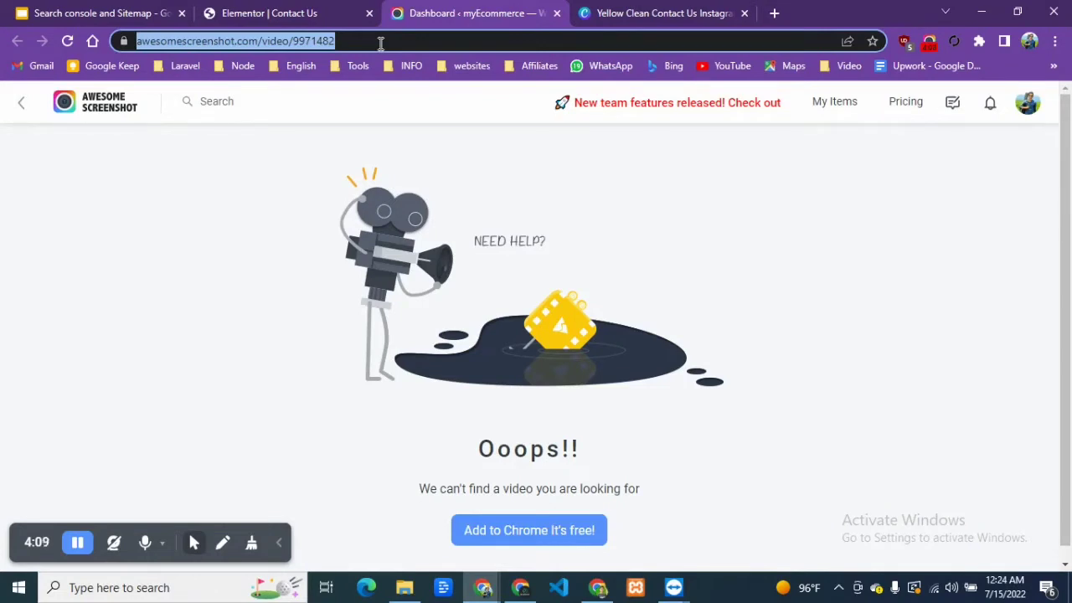
type("my")
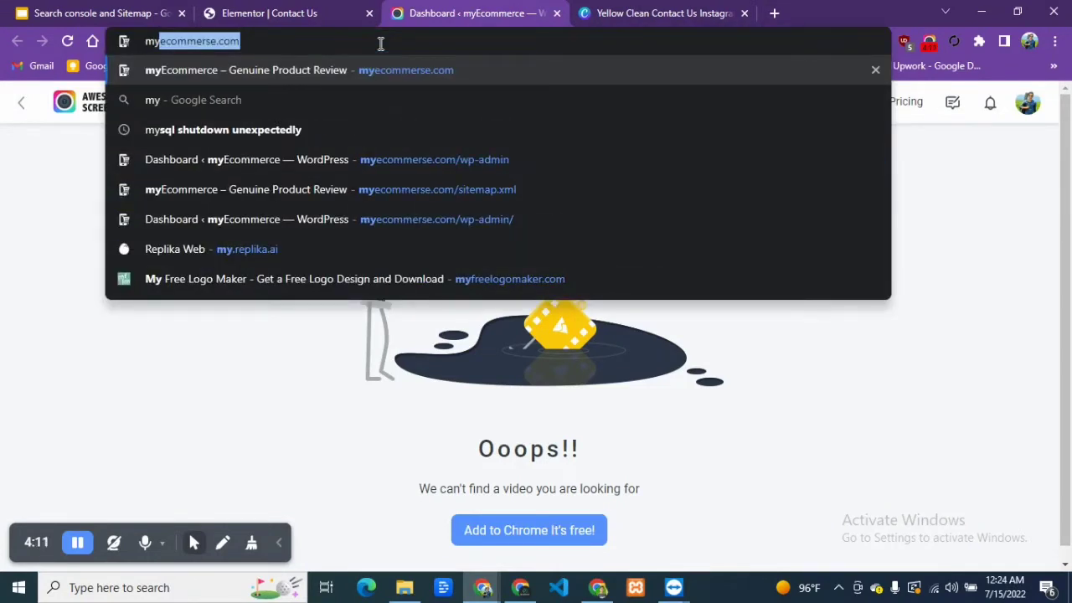
key("Right")
type("/")
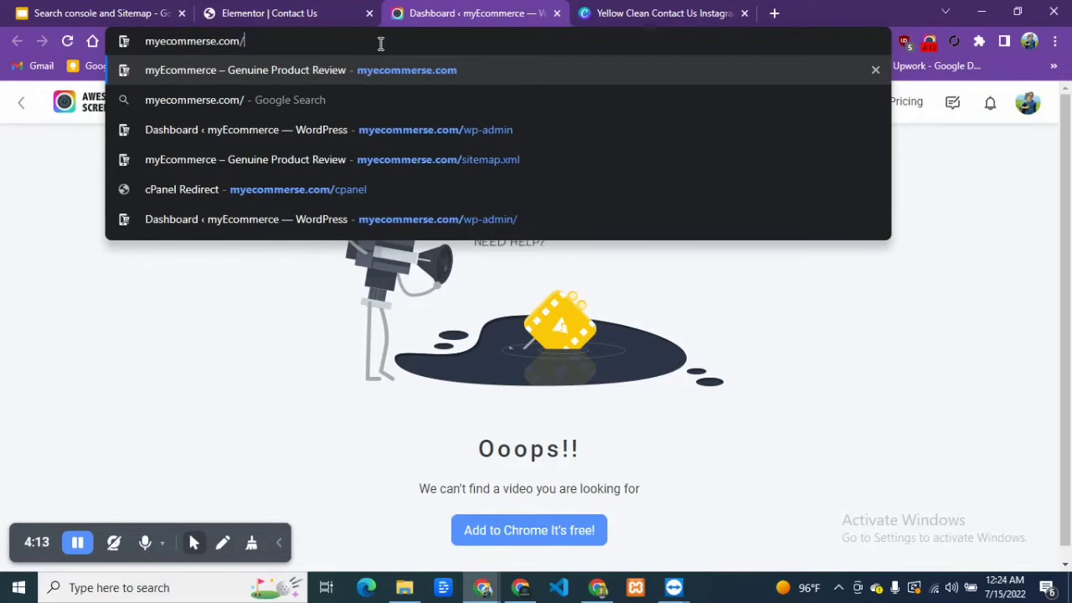
type("wp")
key("Return")
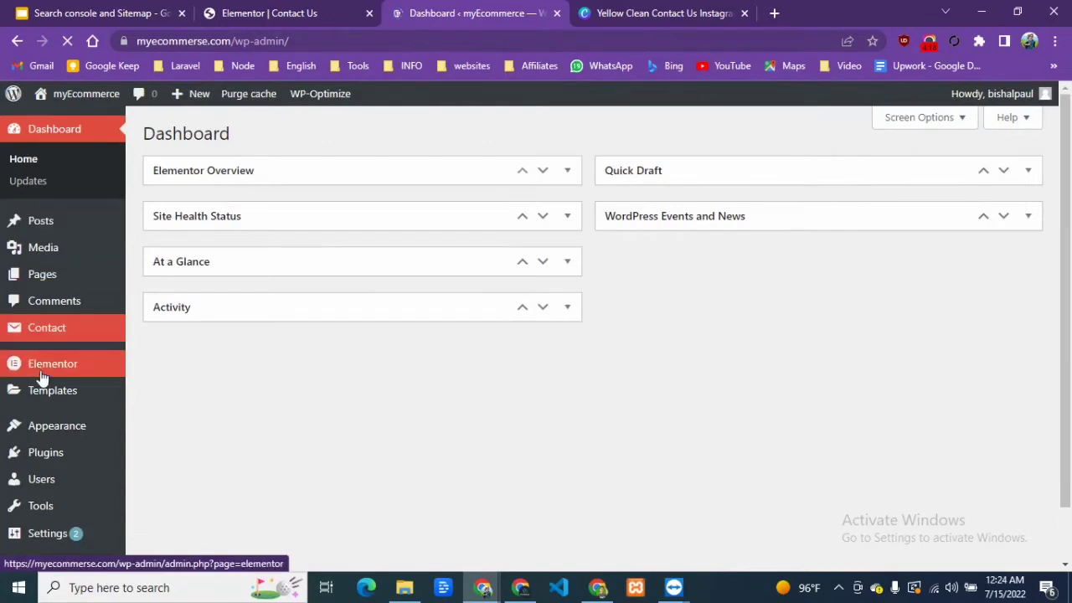
Rename the Untitled form to 'Contact form', save it, and select its shortcode.
left_click(60, 327)
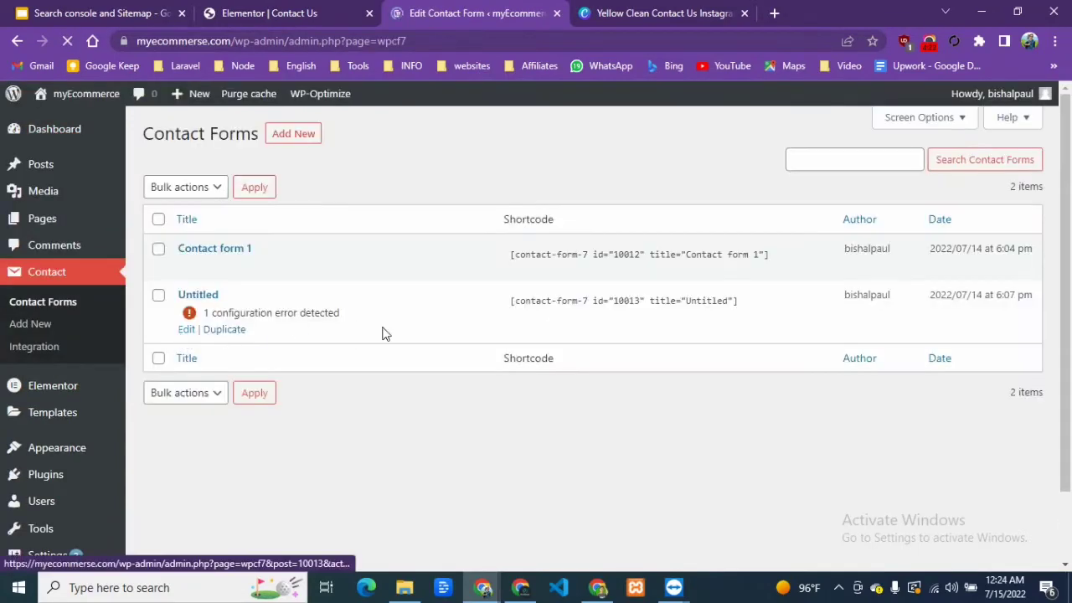
left_click(187, 331)
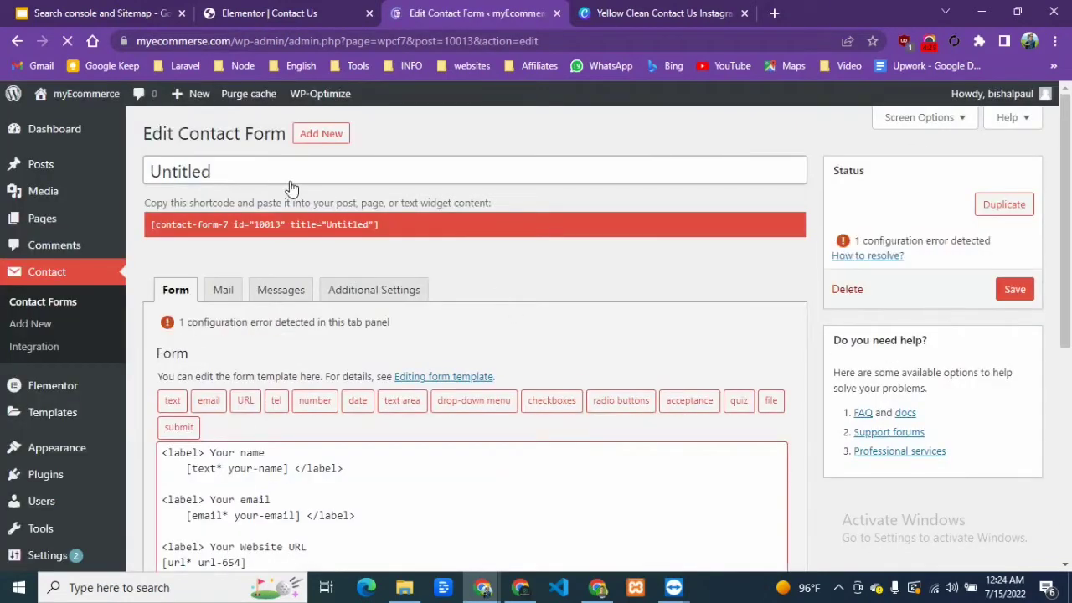
double_click(272, 170)
key("BackSpace")
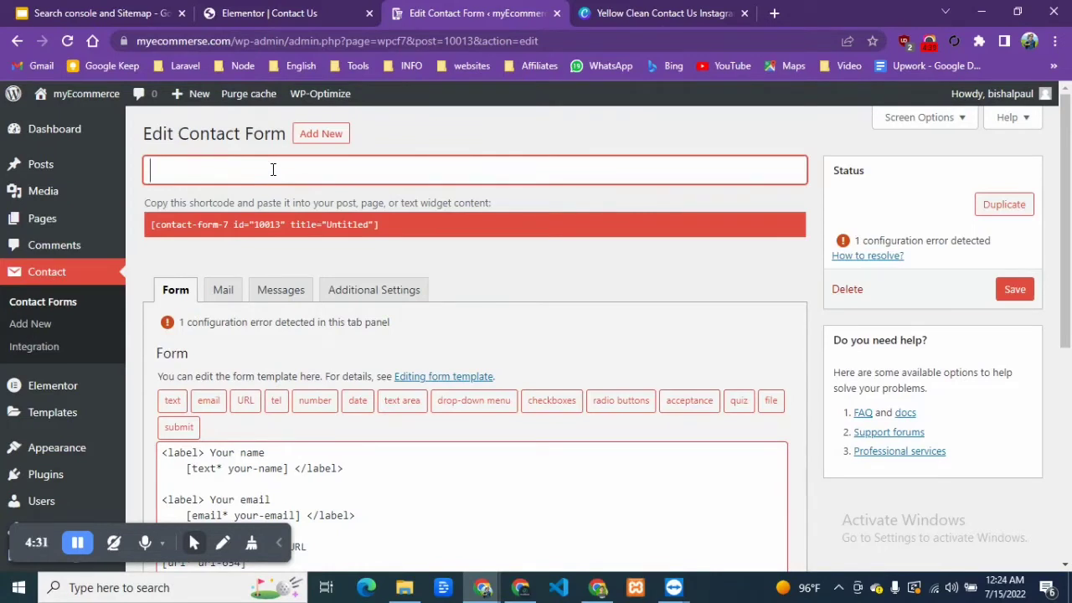
type("Contact")
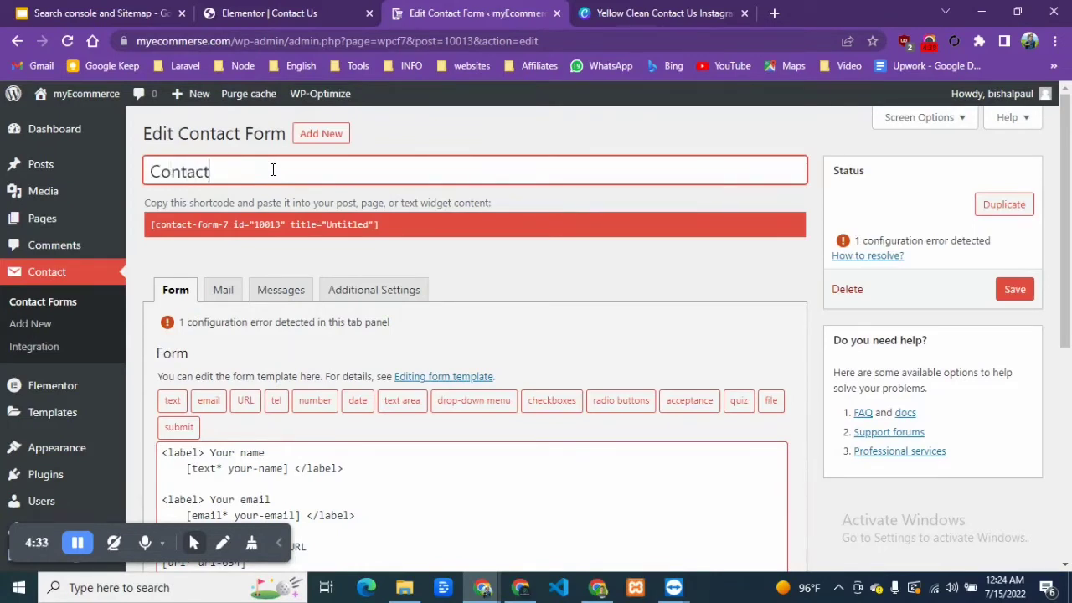
type(" form")
left_click(356, 192)
scroll(353, 231, "down", 1)
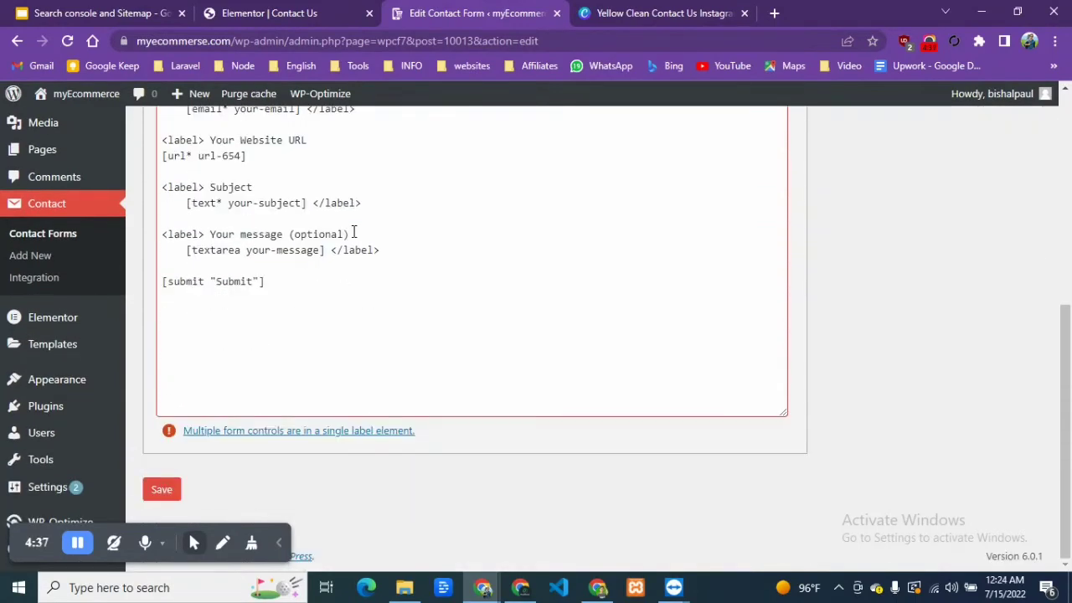
left_click(157, 490)
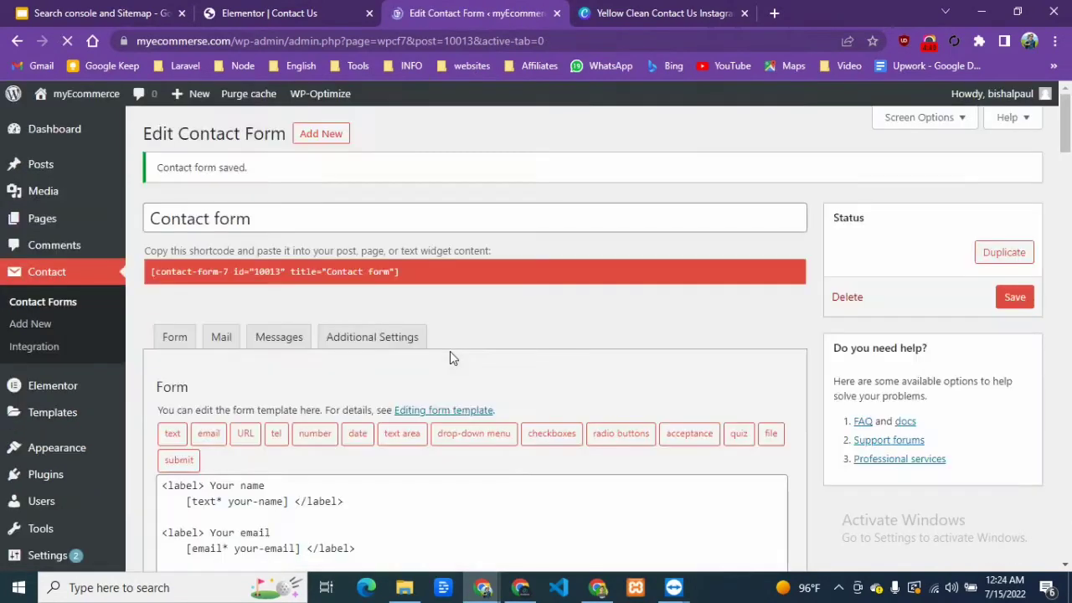
left_click(321, 273)
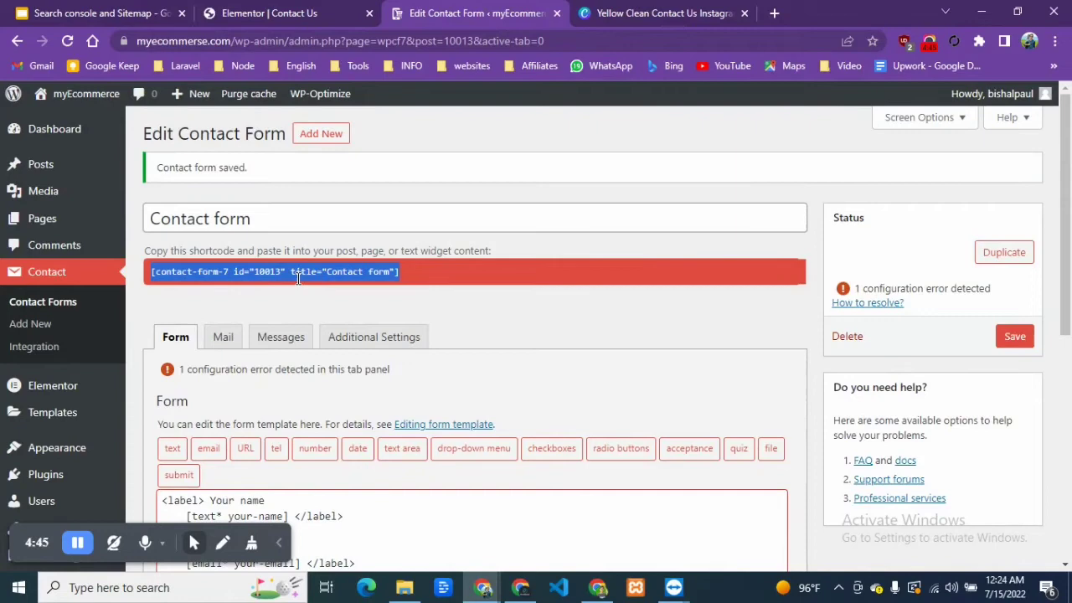
Paste the Contact form shortcode into the left-column Shortcode widget and apply it.
left_click(276, 12)
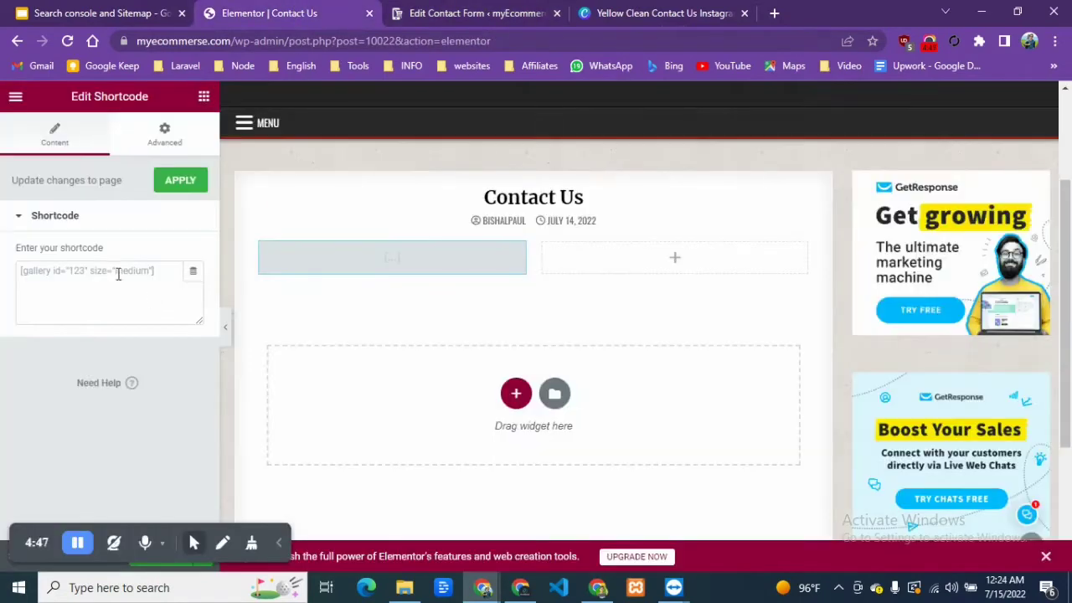
left_click(123, 271)
type("[contact-form-7 id=\"10023\" title=\"Contact form\"]")
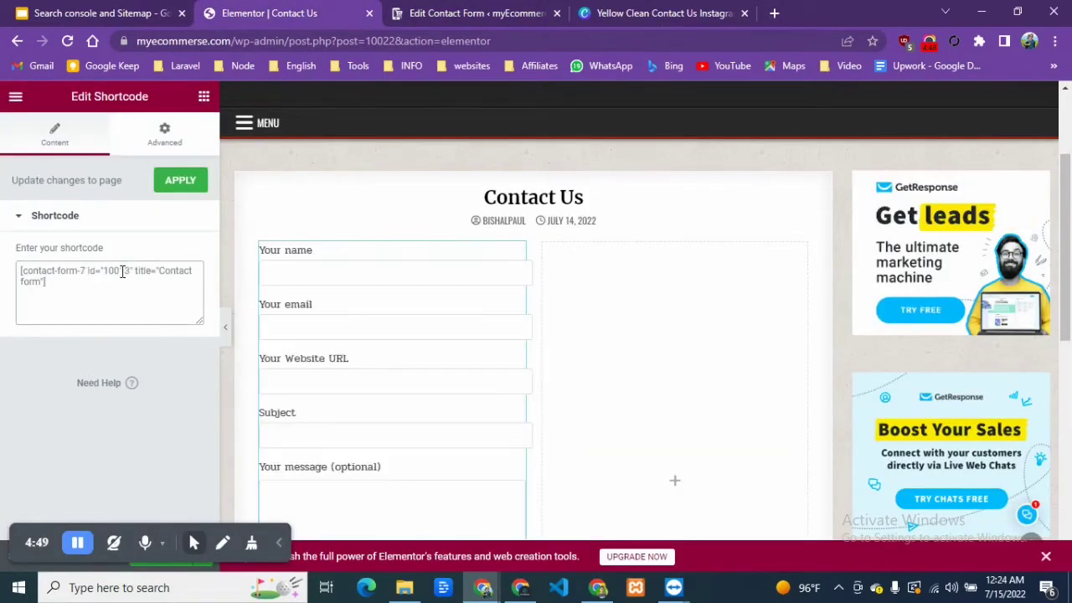
scroll(653, 293, "down", 2)
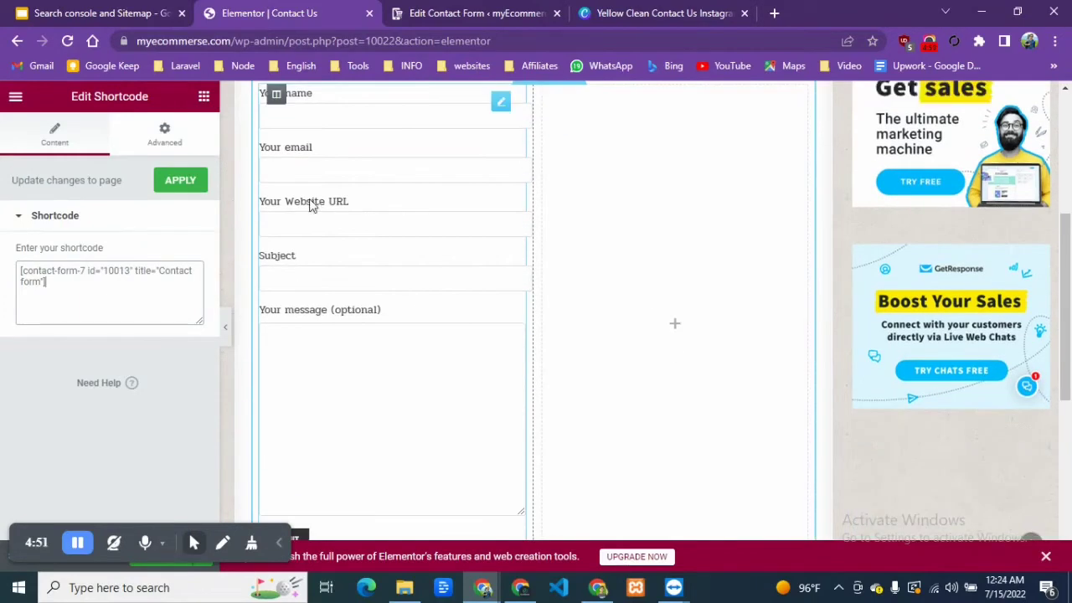
scroll(384, 284, "up", 2)
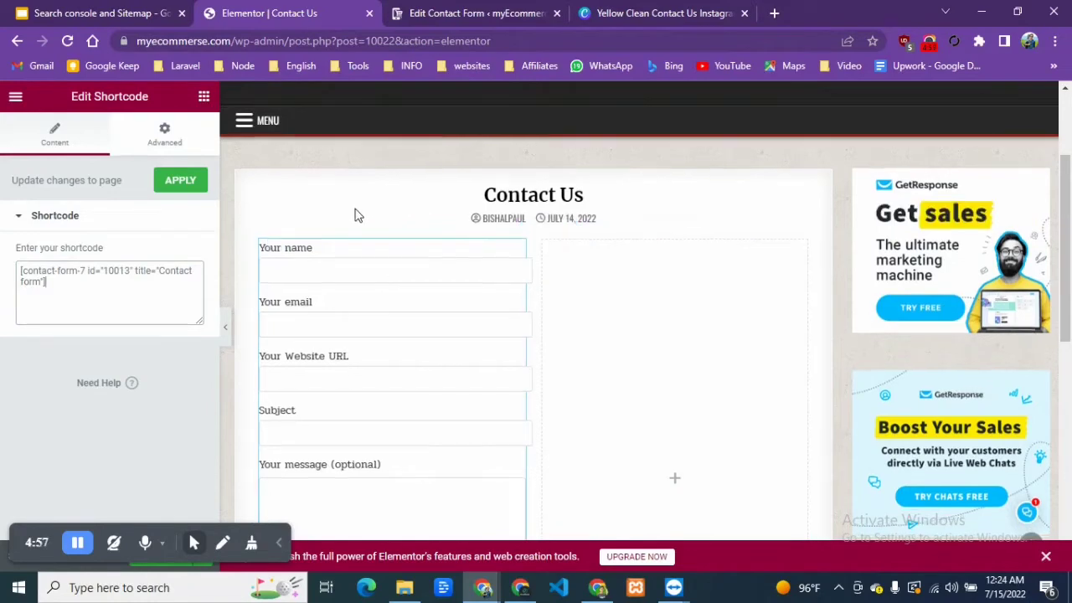
scroll(355, 216, "down", 2)
scroll(354, 215, "up", 2)
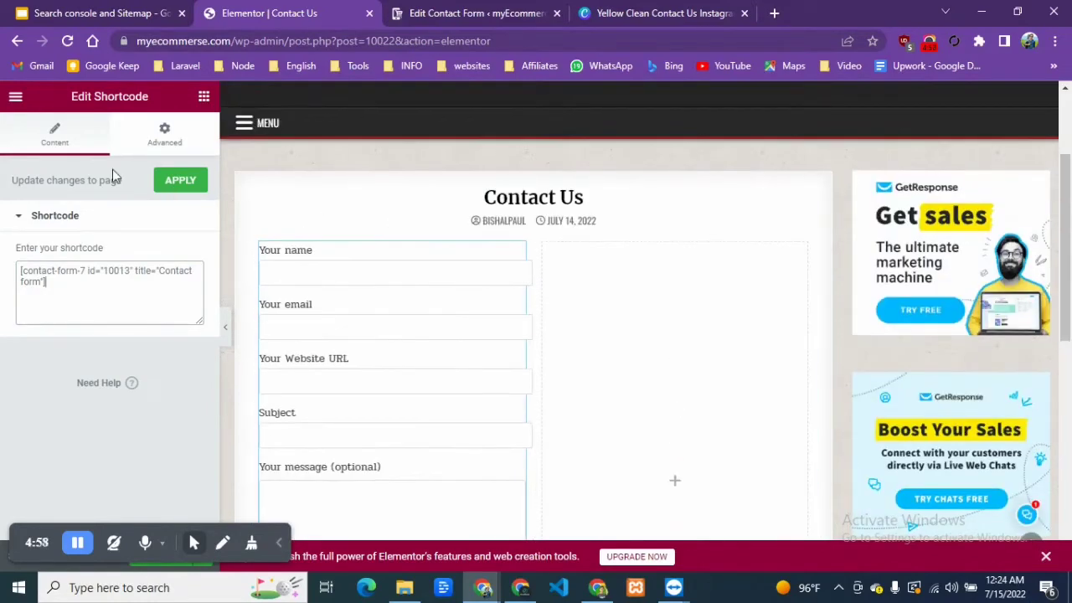
left_click(178, 193)
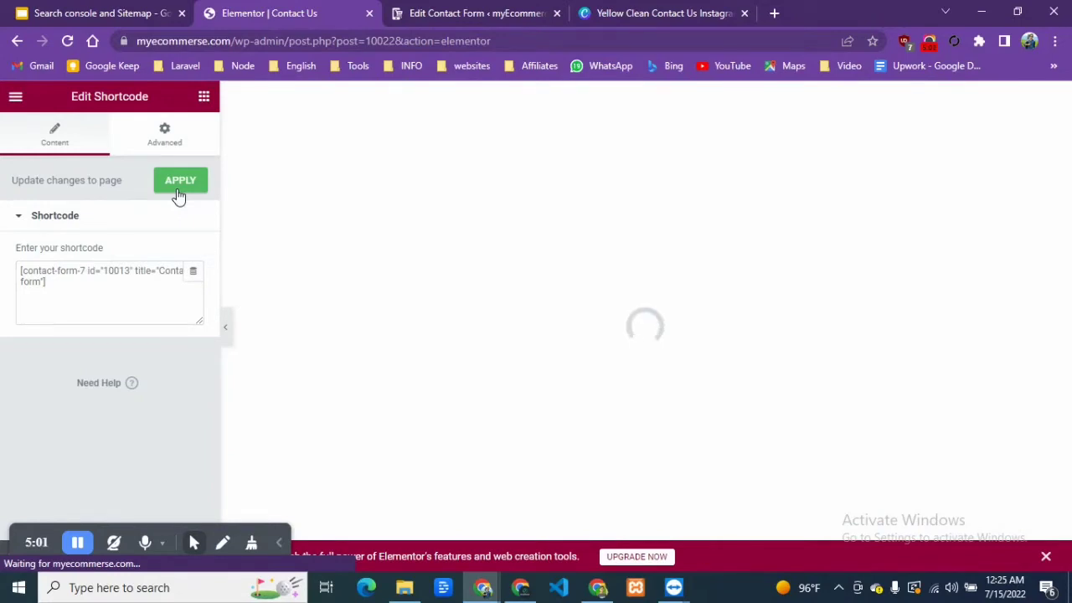
scroll(408, 332, "down", 2)
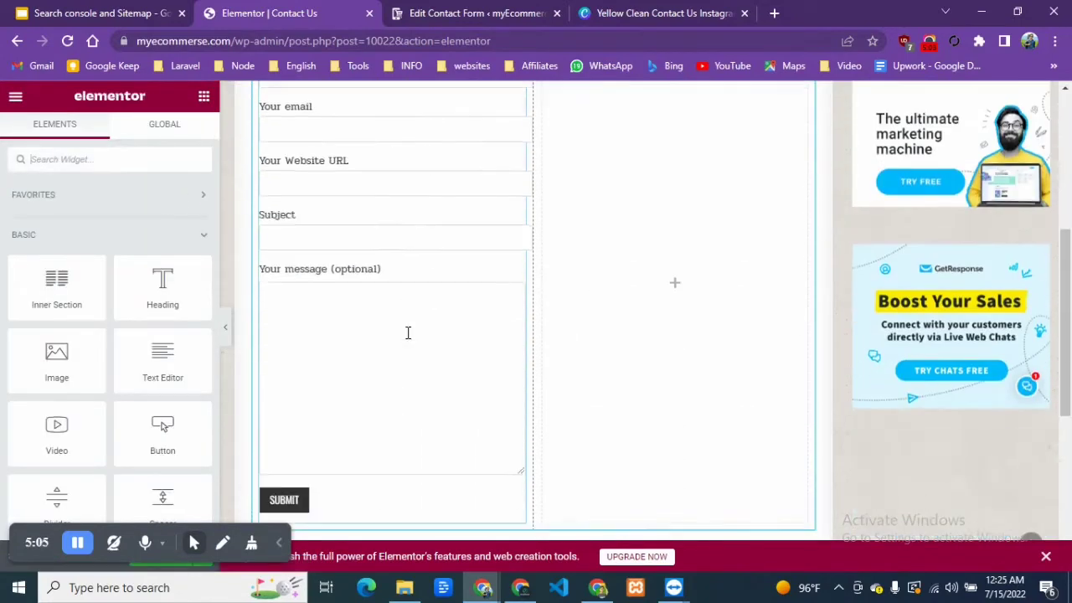
Select the page of the Yellow Clean Contact Us Instagram Post design in Canva.
scroll(408, 333, "up", 1)
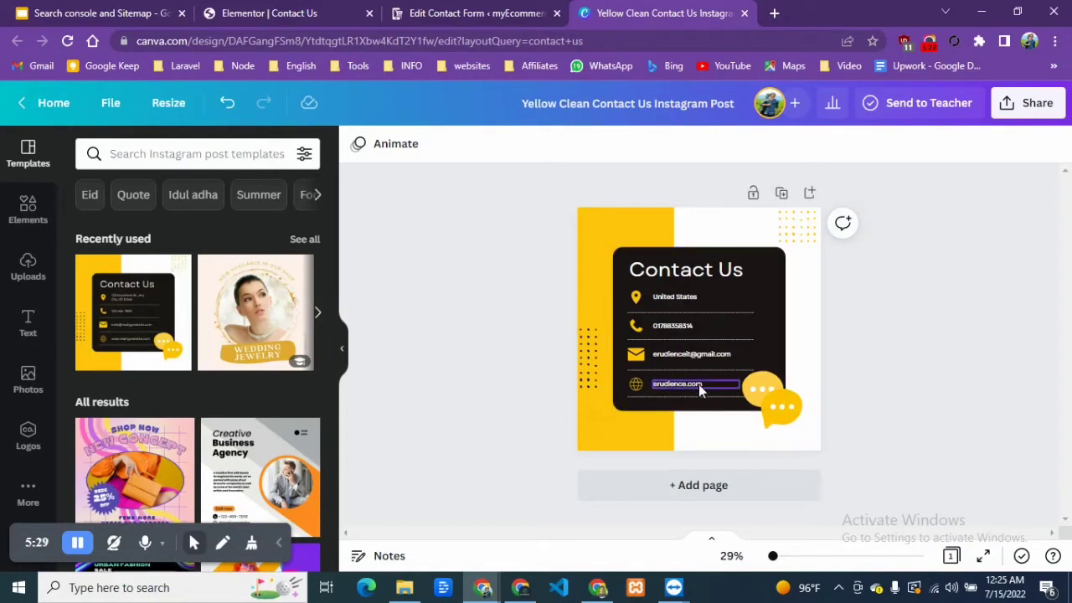
left_click(725, 425)
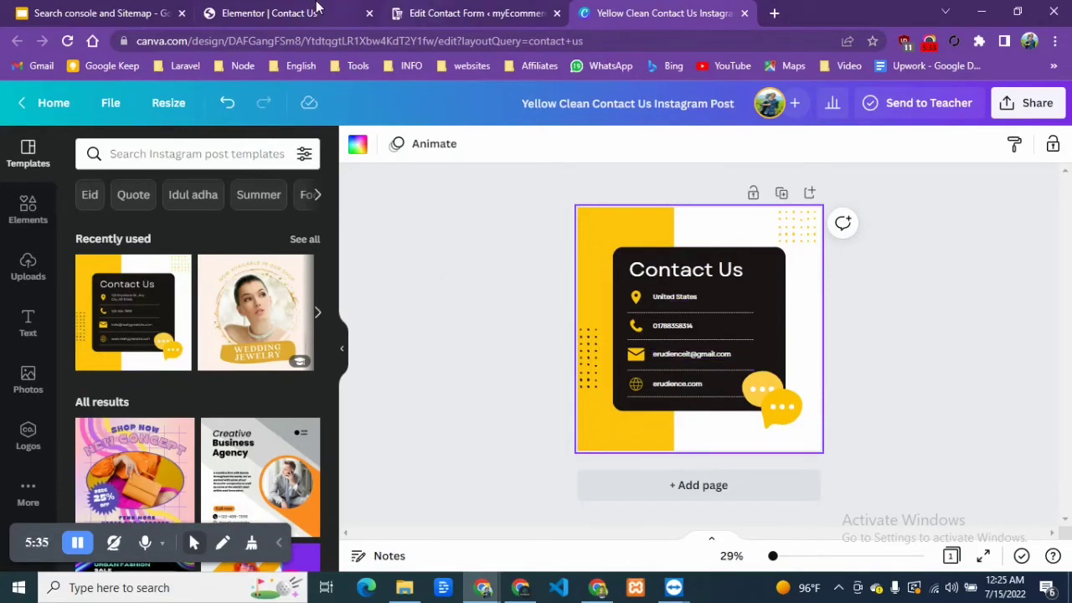
Search for 'image' and drop an Image widget into the right column.
left_click(317, 10)
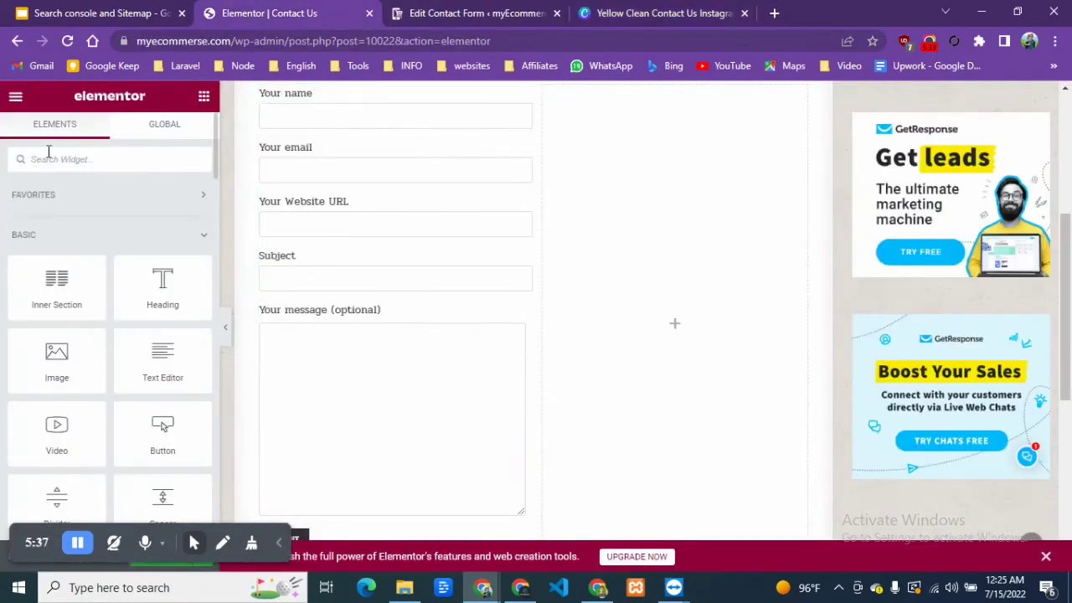
left_click(153, 157)
type("image")
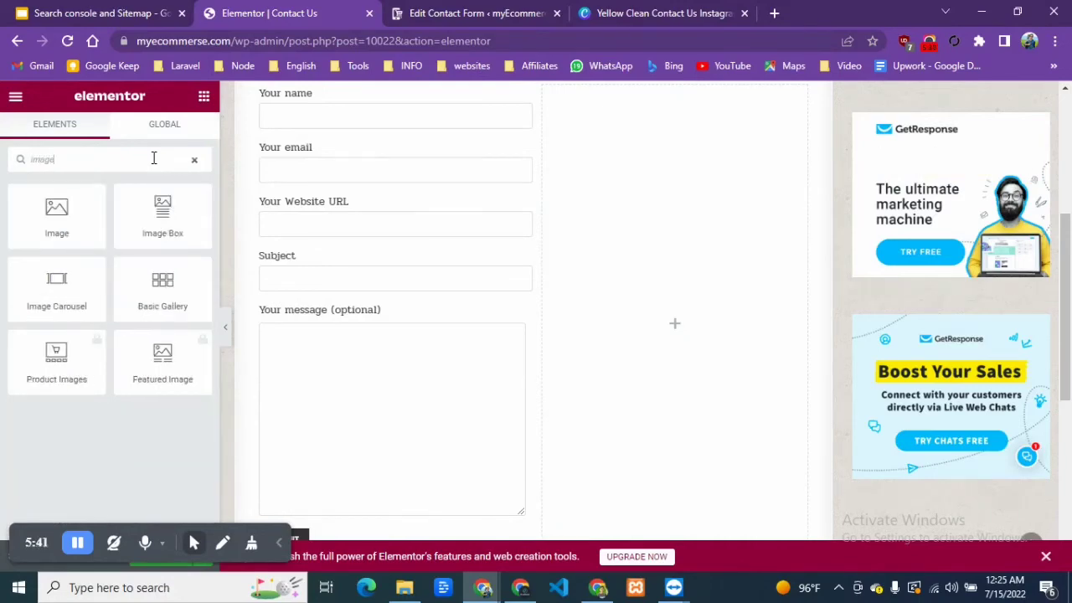
left_click_drag(67, 225, 692, 340)
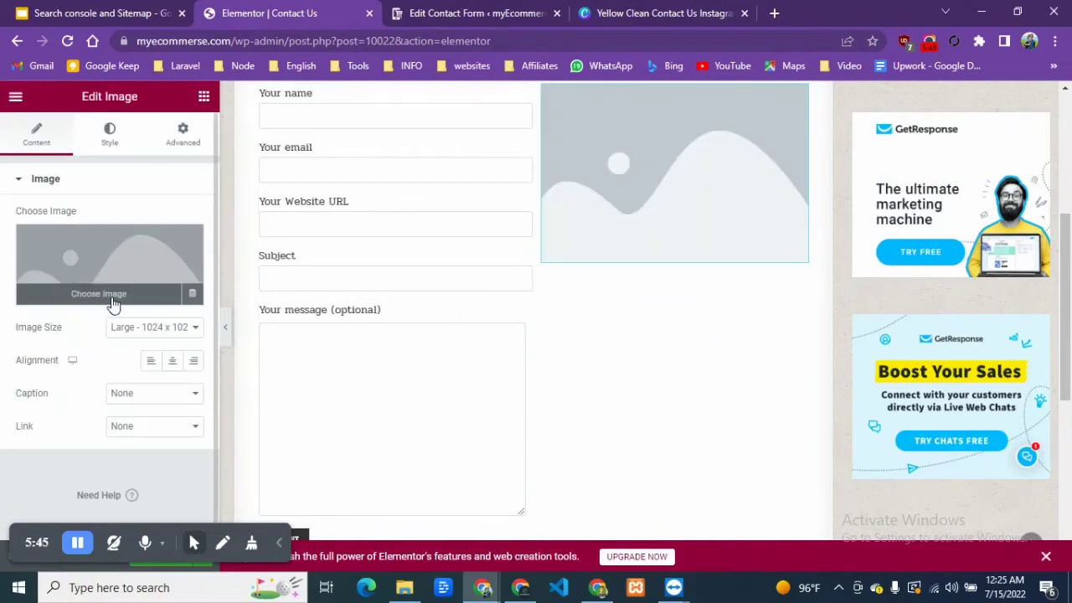
Choose the yellow Contact Us image from the Media Library and insert it.
left_click(110, 302)
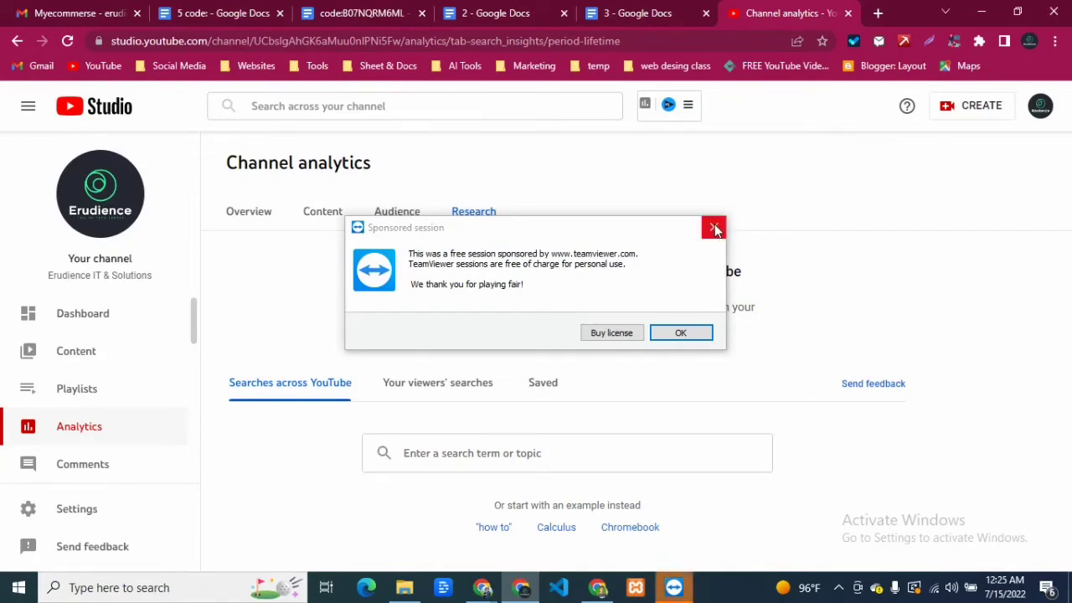
left_click(713, 228)
left_click(898, 57)
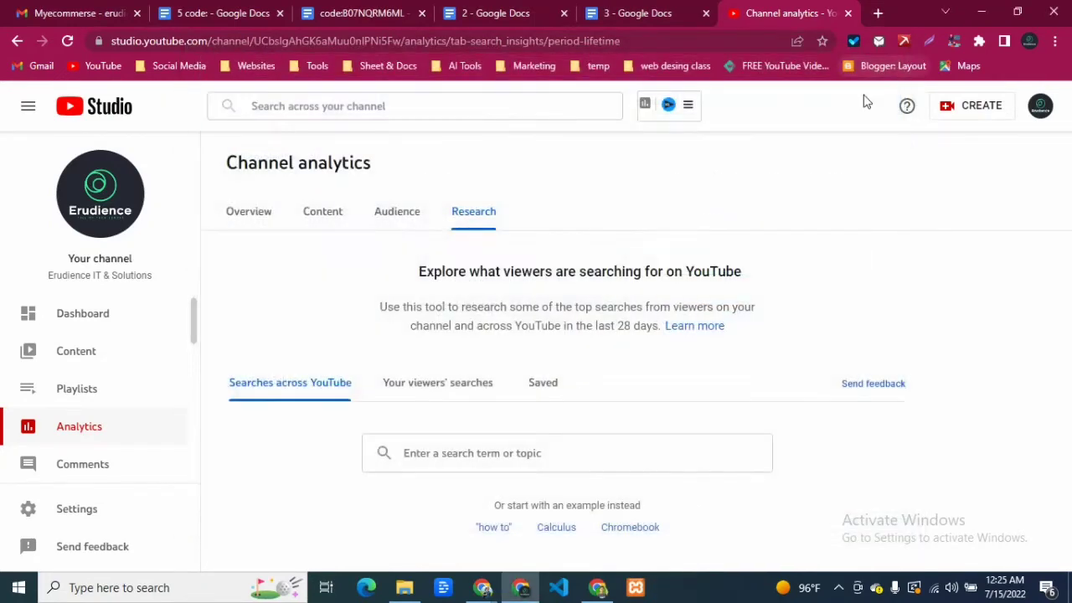
mouse_move(482, 588)
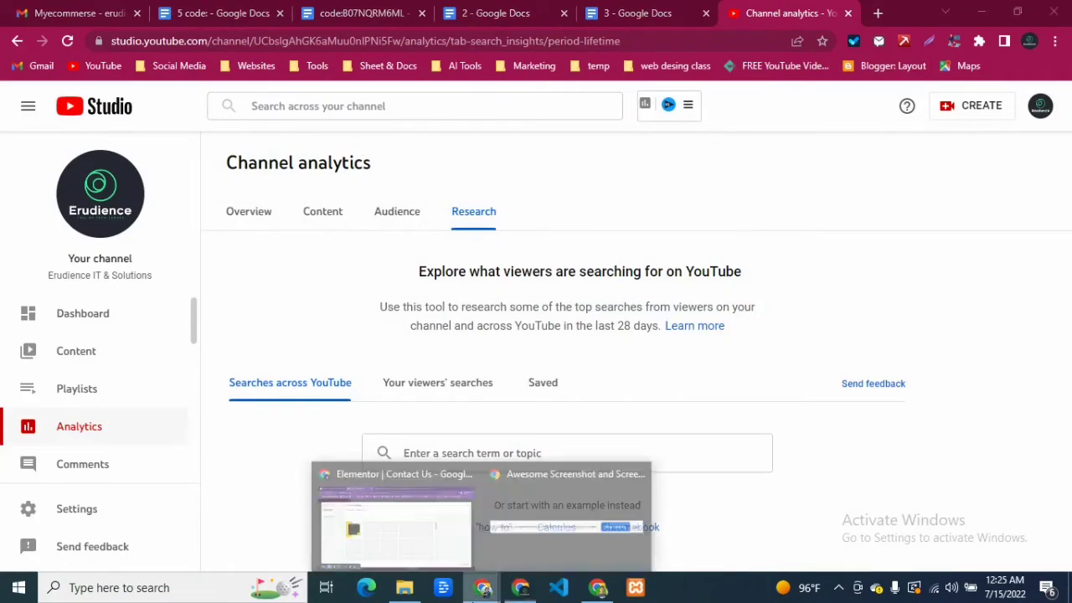
left_click(421, 525)
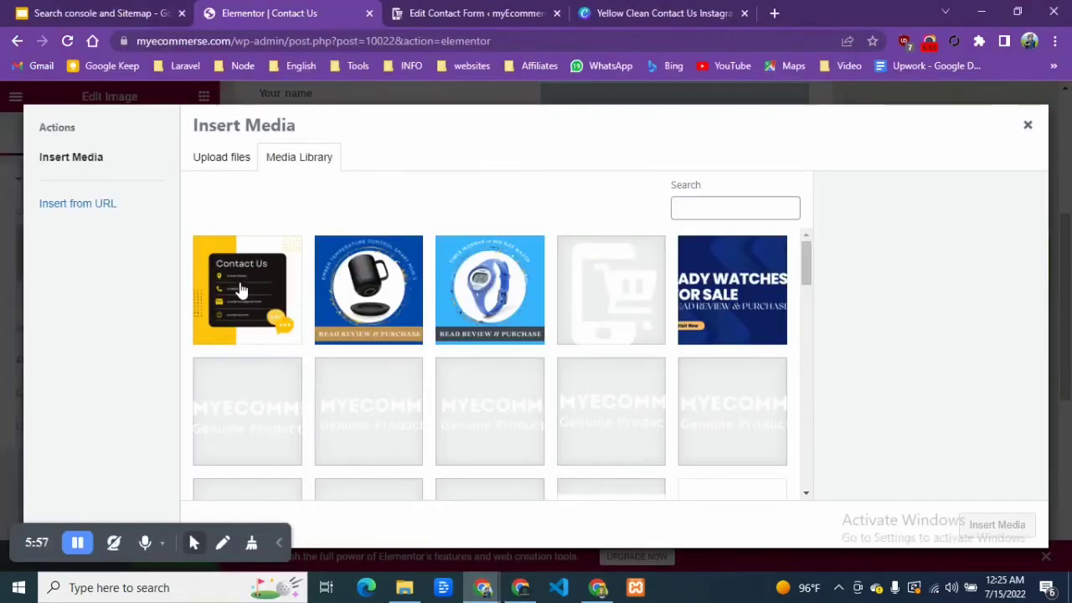
left_click(234, 286)
left_click(995, 526)
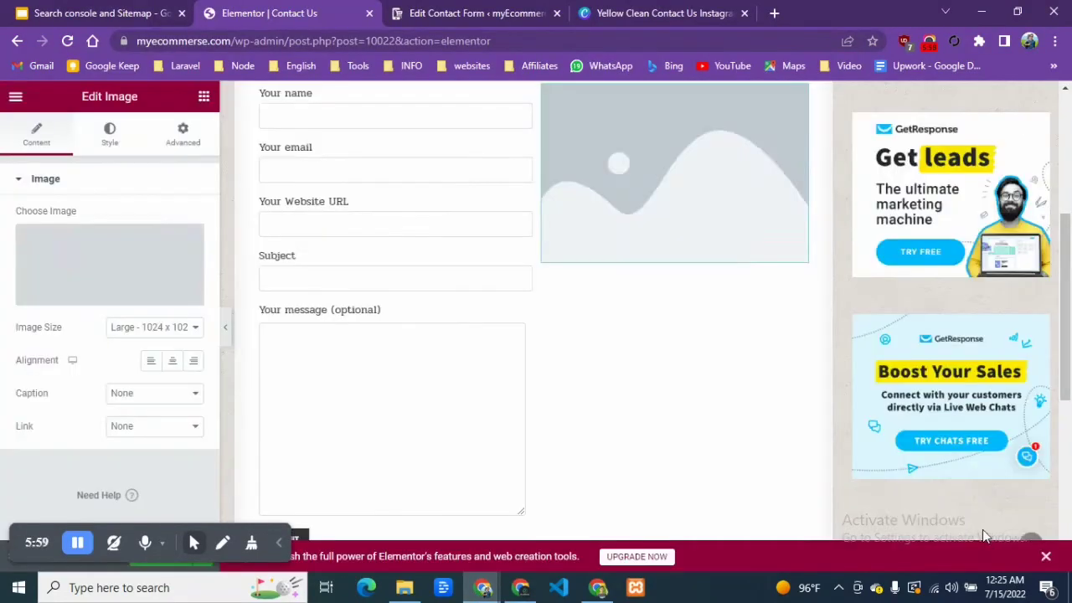
Set the image size to Full and keep the caption as None.
scroll(625, 426, "down", 1)
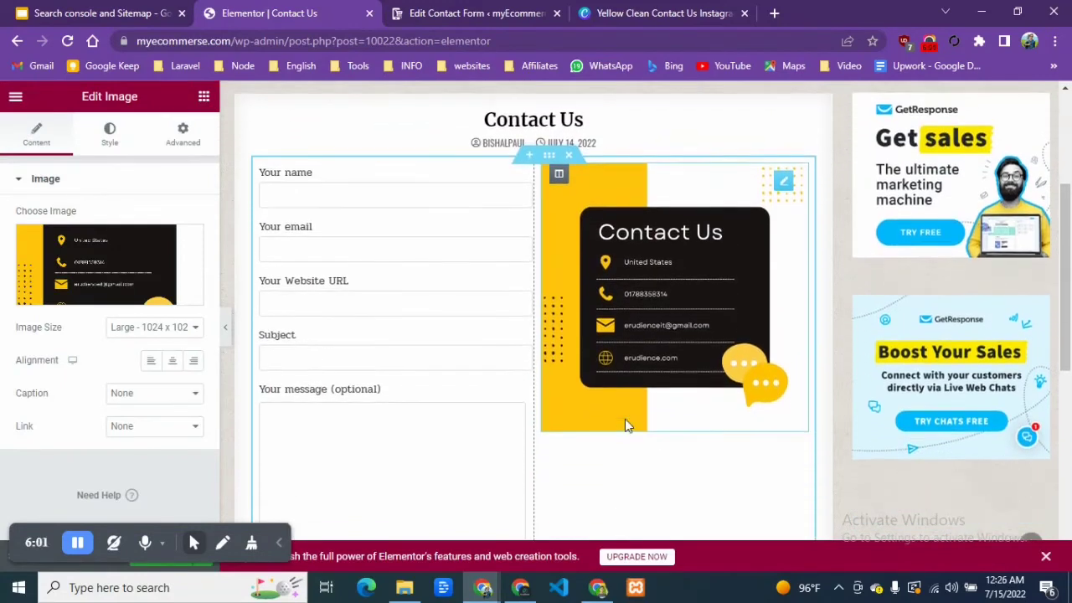
left_click(151, 327)
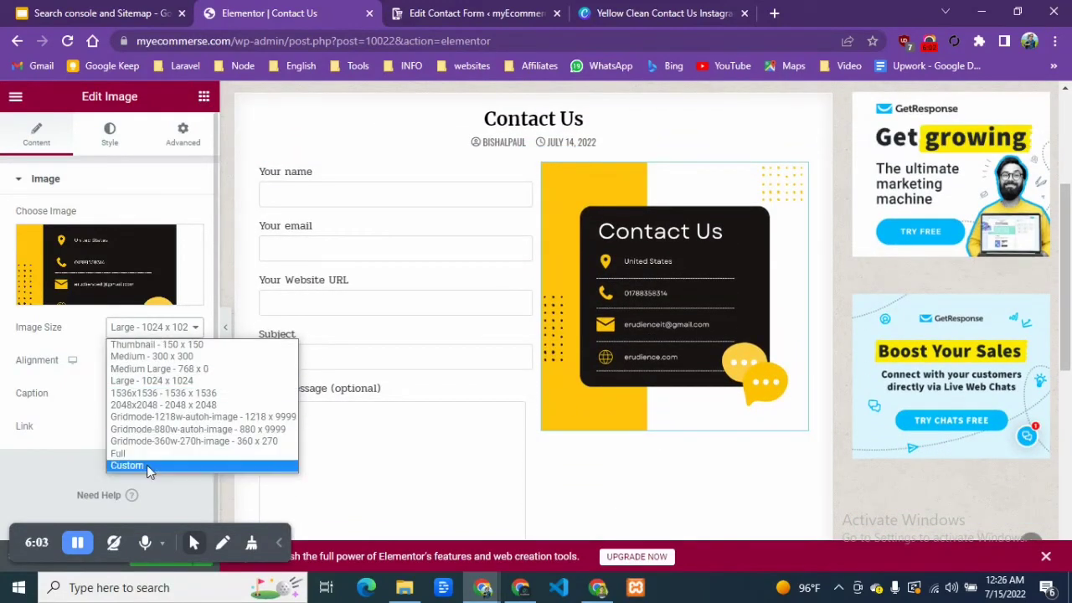
left_click(147, 457)
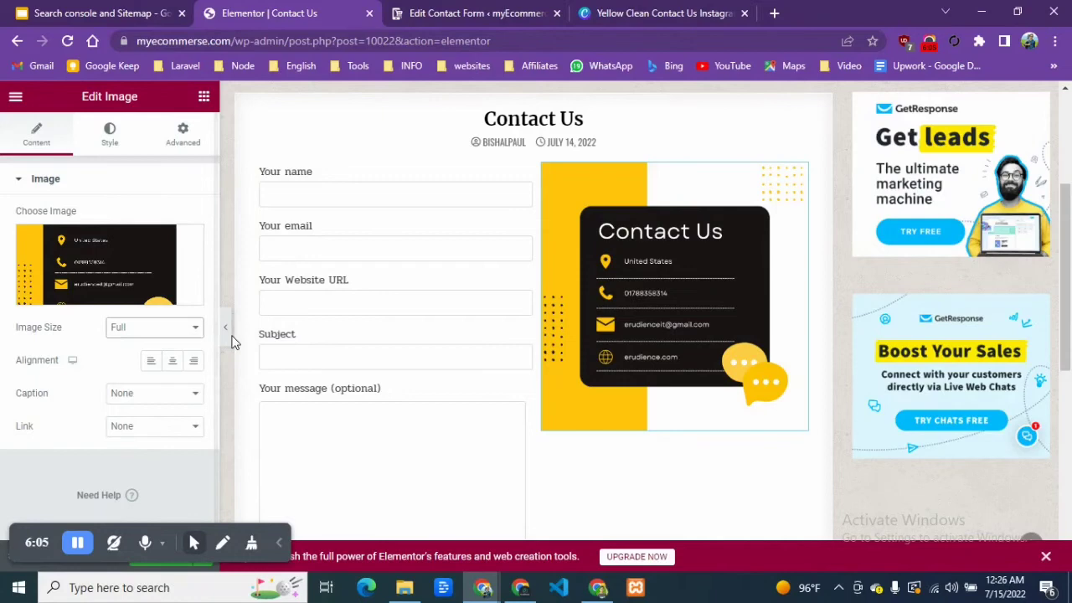
left_click(143, 398)
left_click(143, 400)
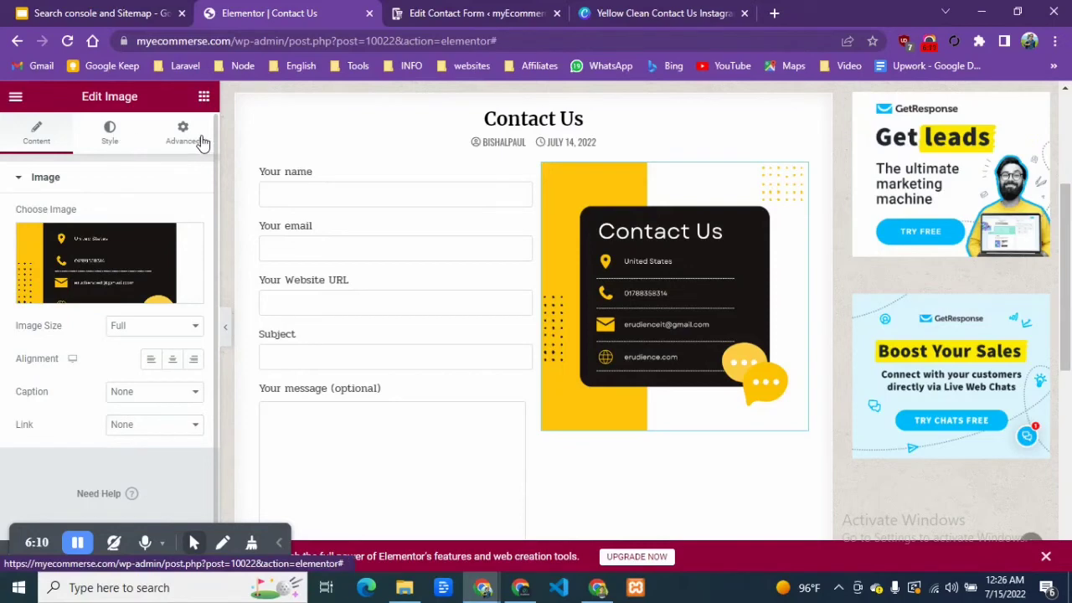
Review the image's Style and Advanced settings, then publish the Contact Us page.
left_click(109, 134)
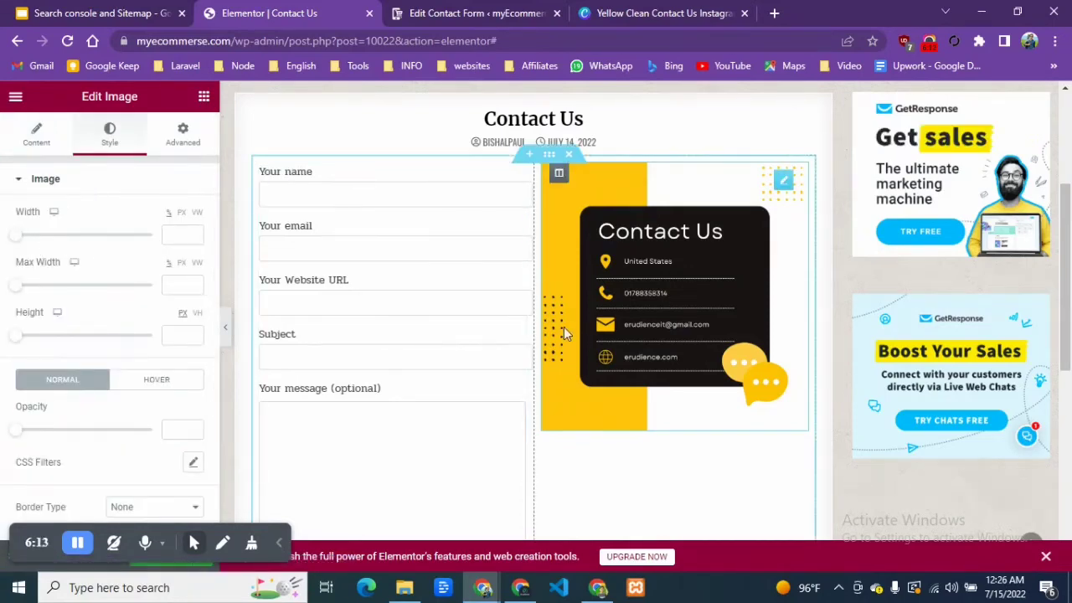
left_click(186, 135)
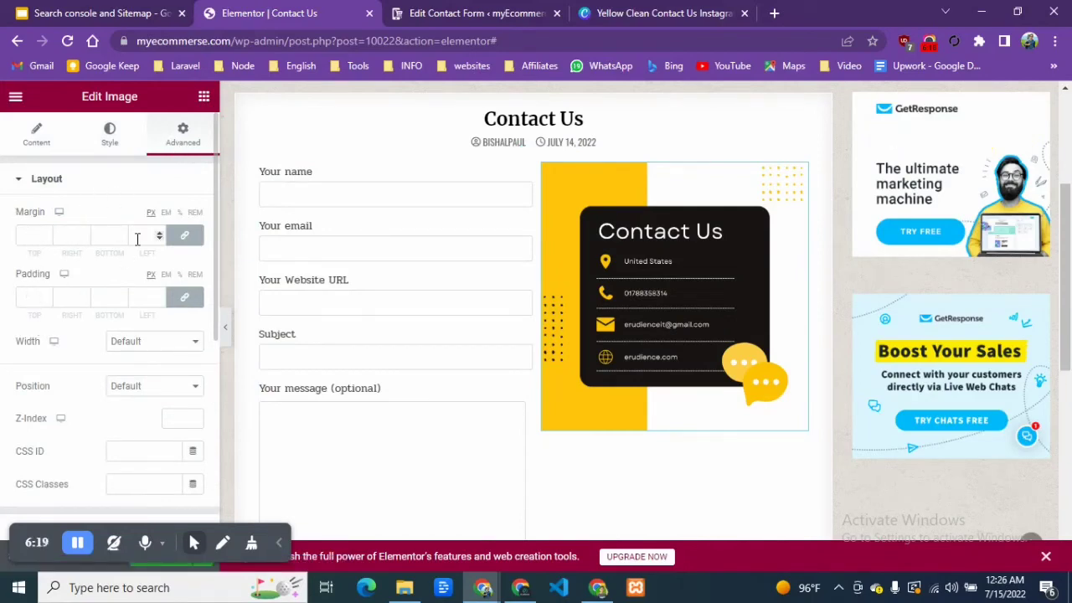
scroll(534, 312, "down", 2)
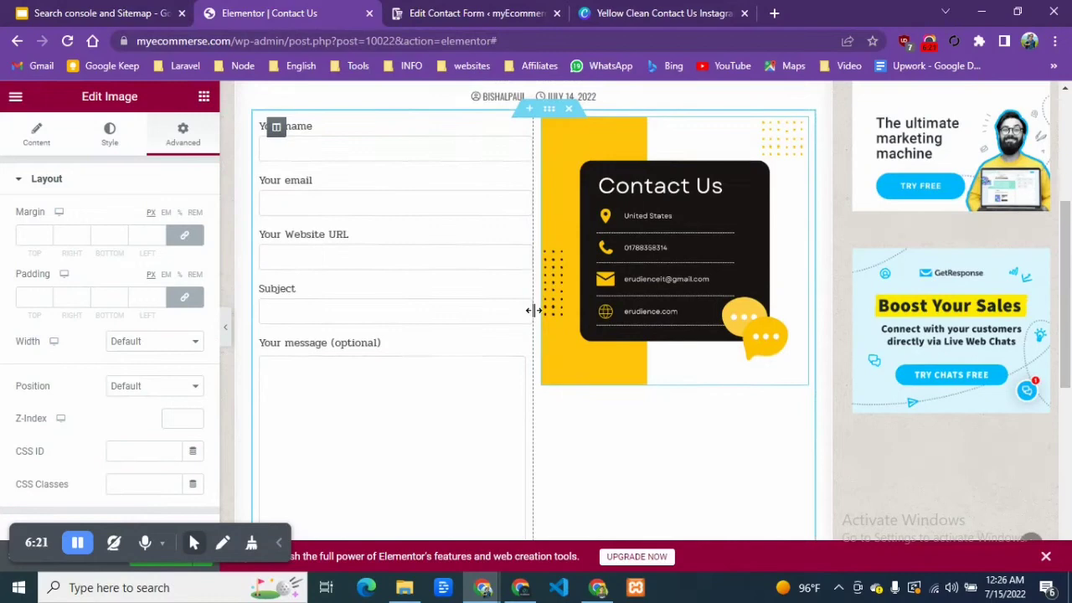
scroll(536, 309, "up", 2)
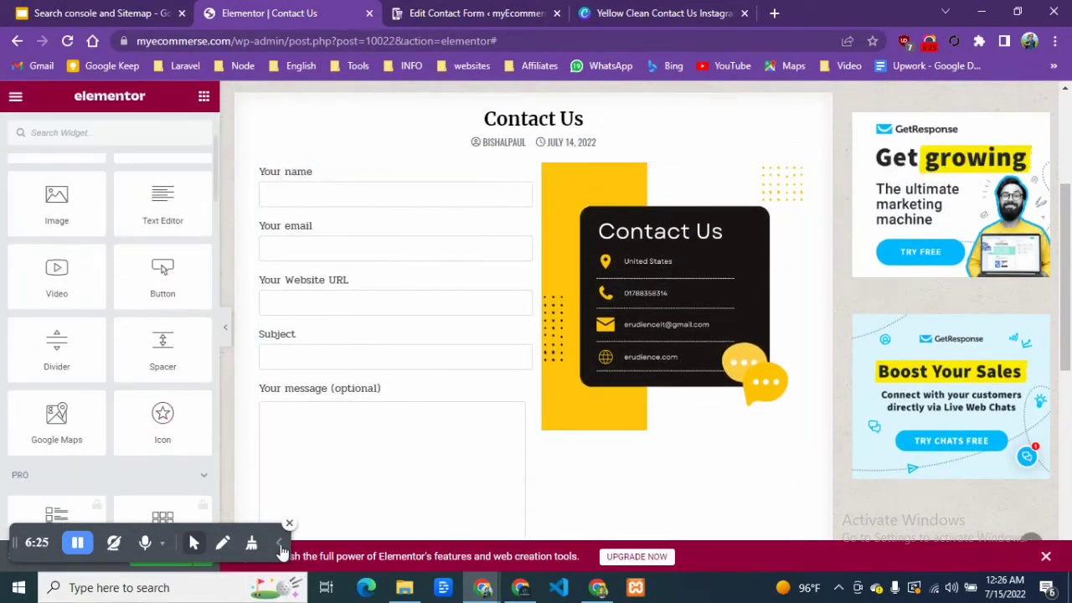
left_click(279, 542)
left_click(160, 558)
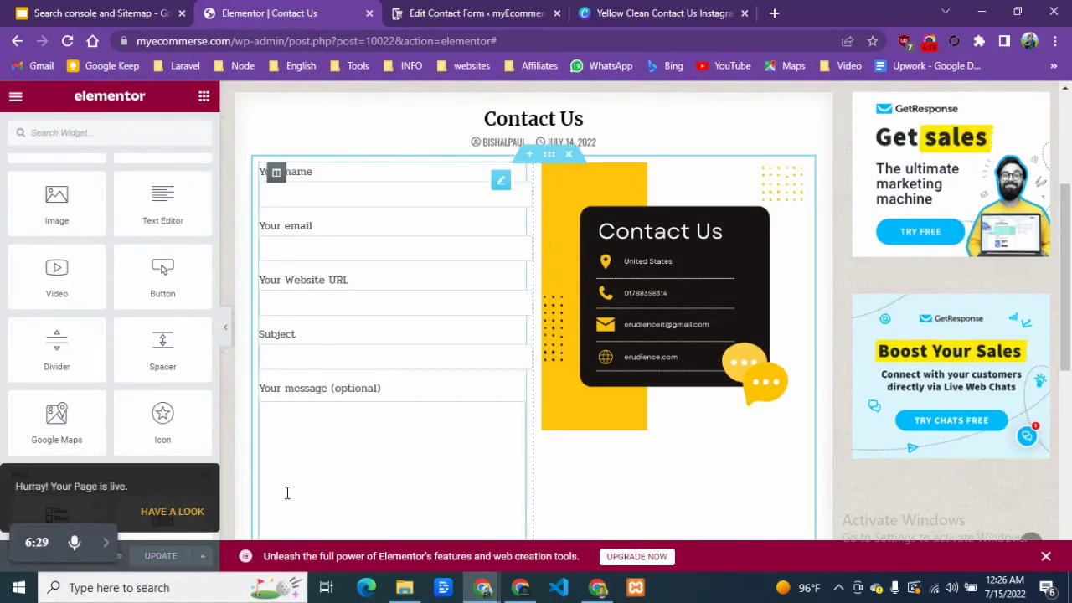
From the contact form tab, strip the admin path from the address to load the site's homepage.
left_click(476, 13)
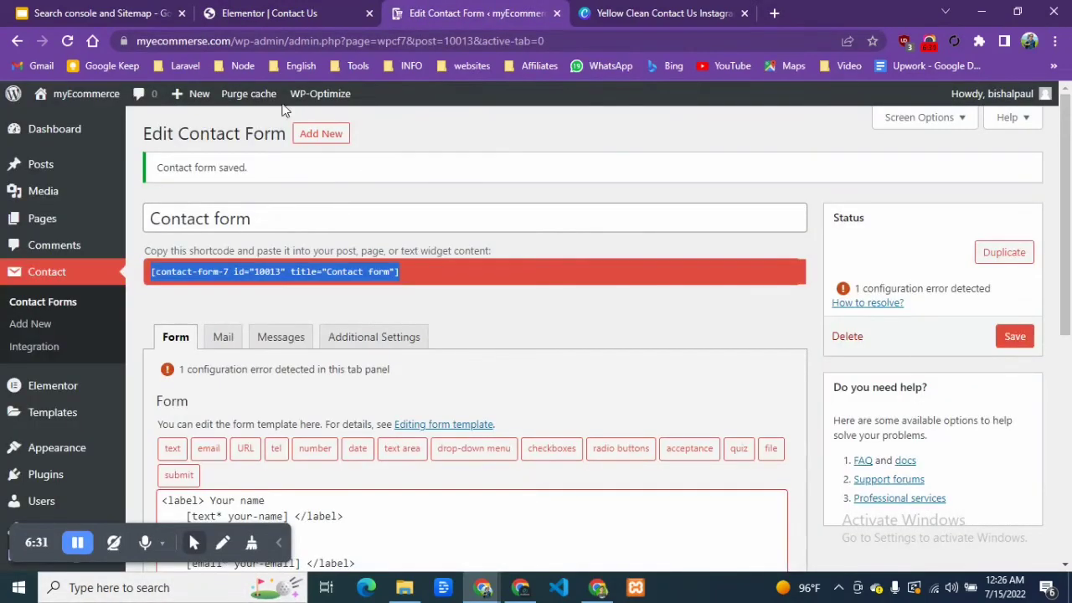
left_click_drag(239, 42, 611, 78)
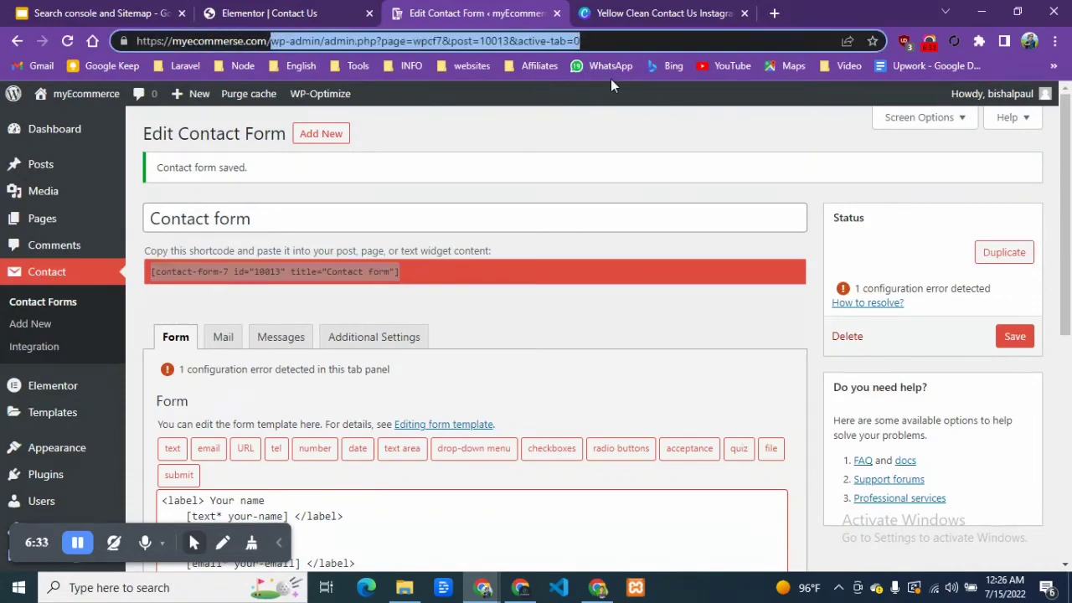
key("Delete")
key("Return")
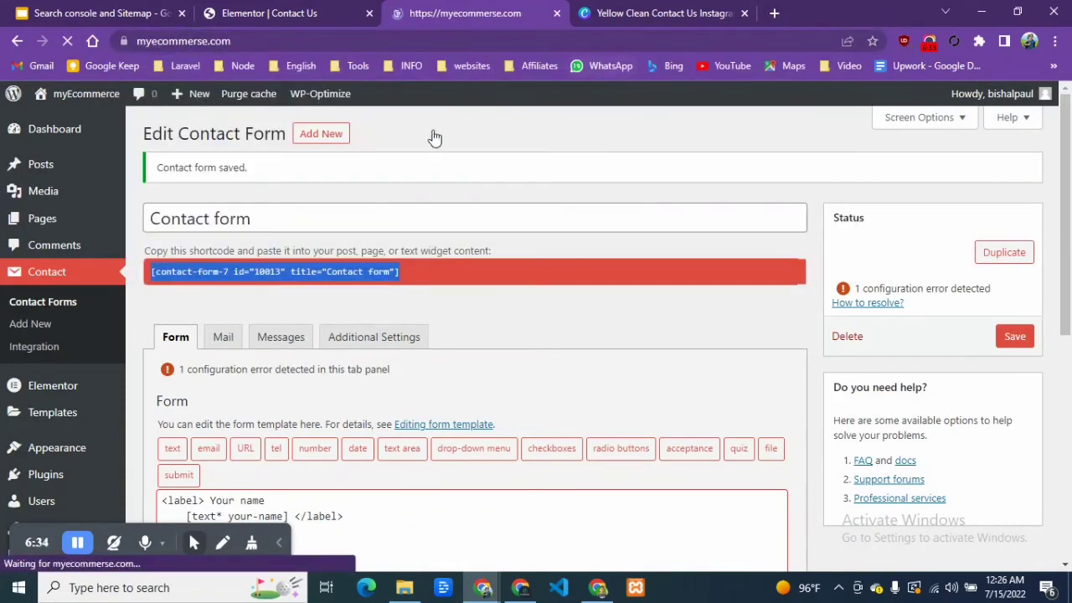
Open the live Contact Us page from the footer link and scroll through the published form and image.
scroll(419, 262, "down", 5)
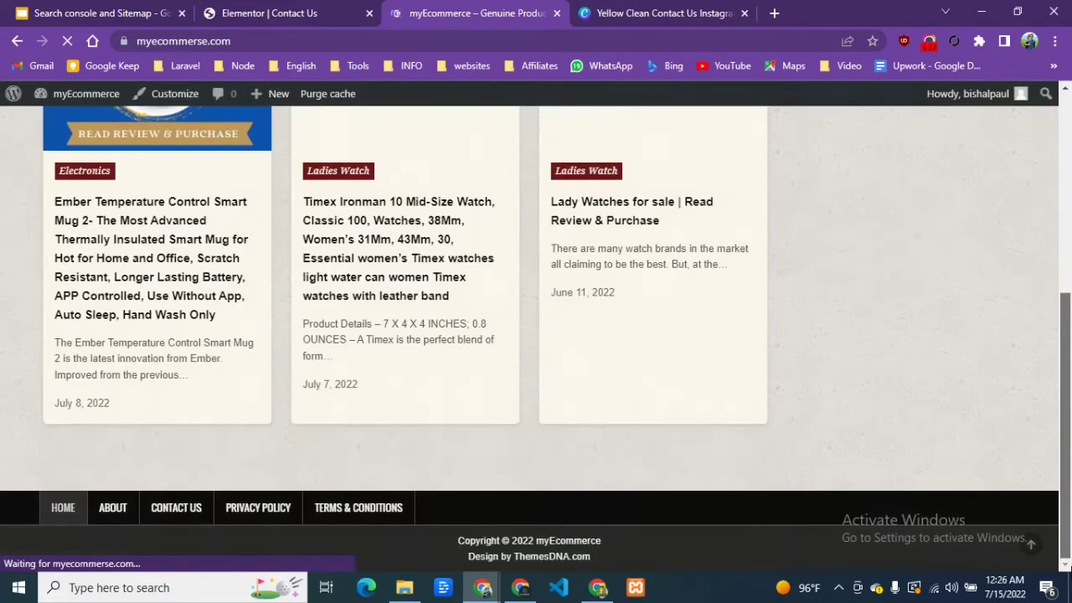
left_click(179, 517)
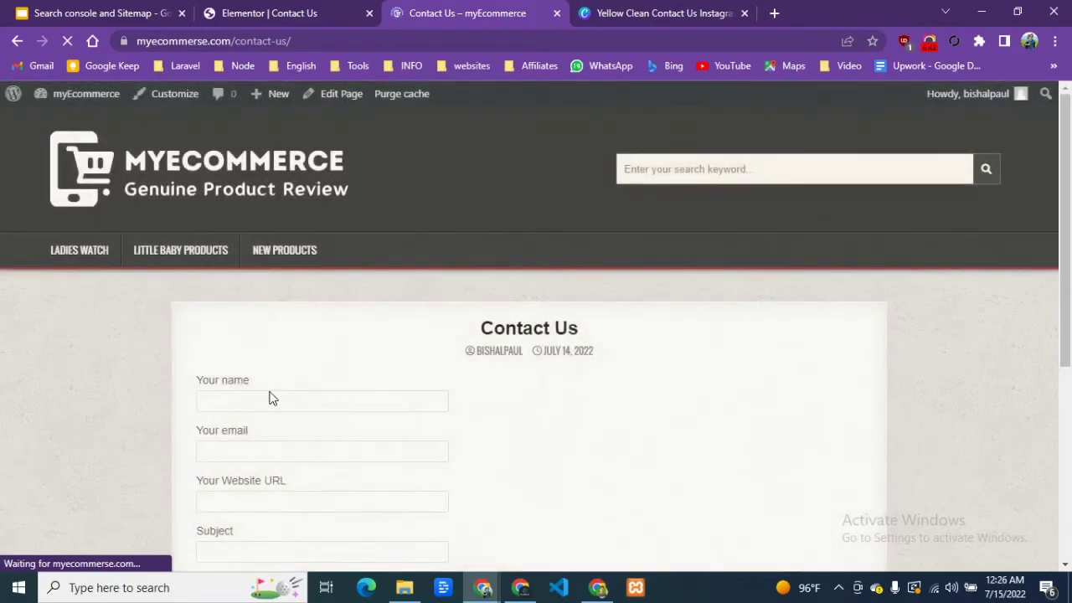
scroll(271, 394, "down", 2)
scroll(634, 282, "down", 1)
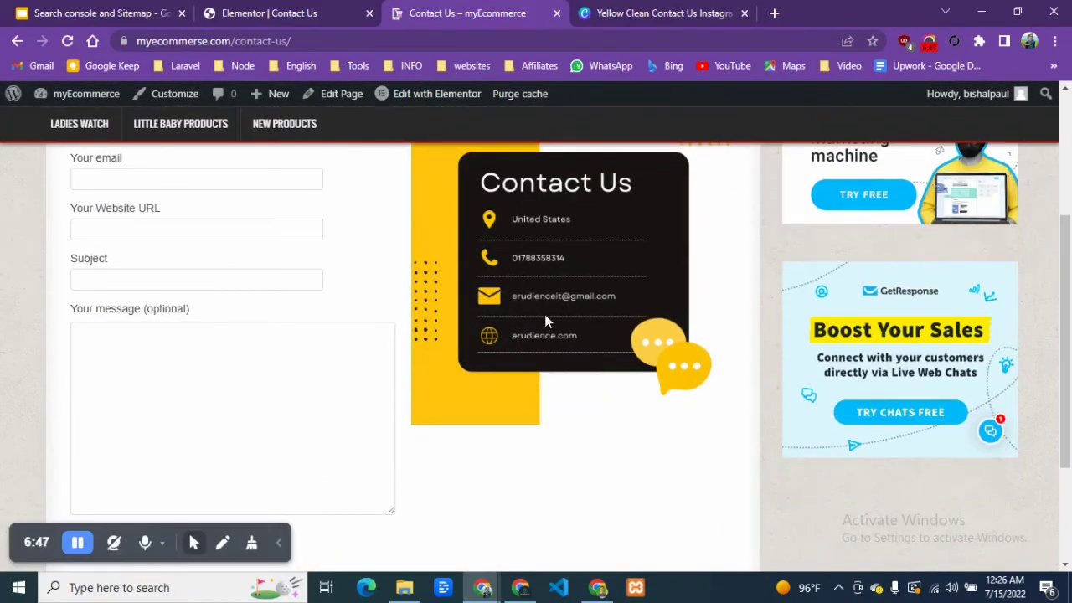
scroll(115, 248, "up", 1)
Test the Your name and Your email fields on the live form, then return to the homepage via the logo.
left_click(151, 208)
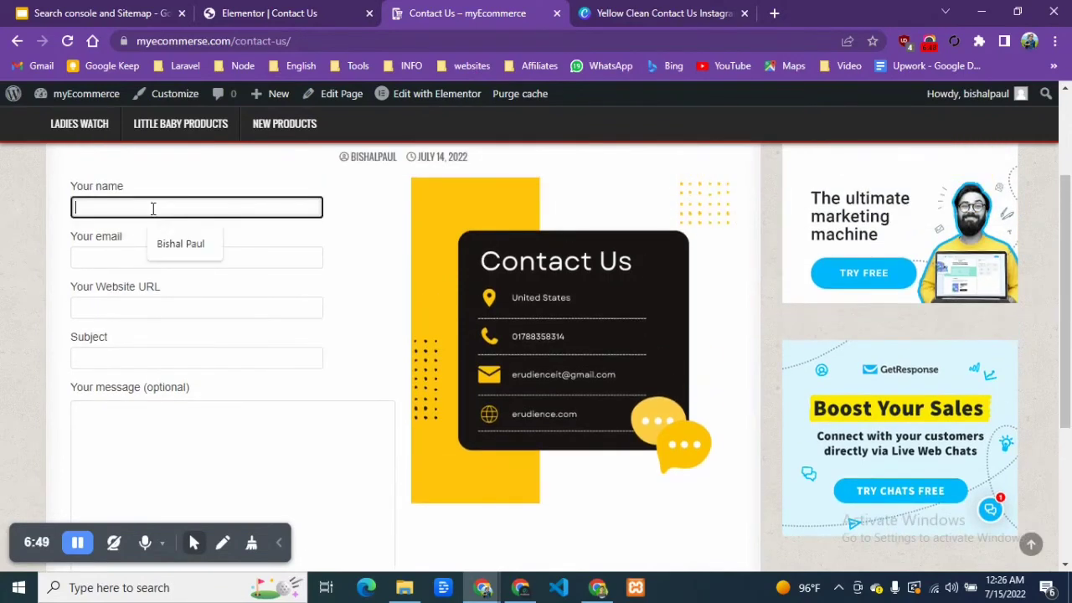
left_click(106, 262)
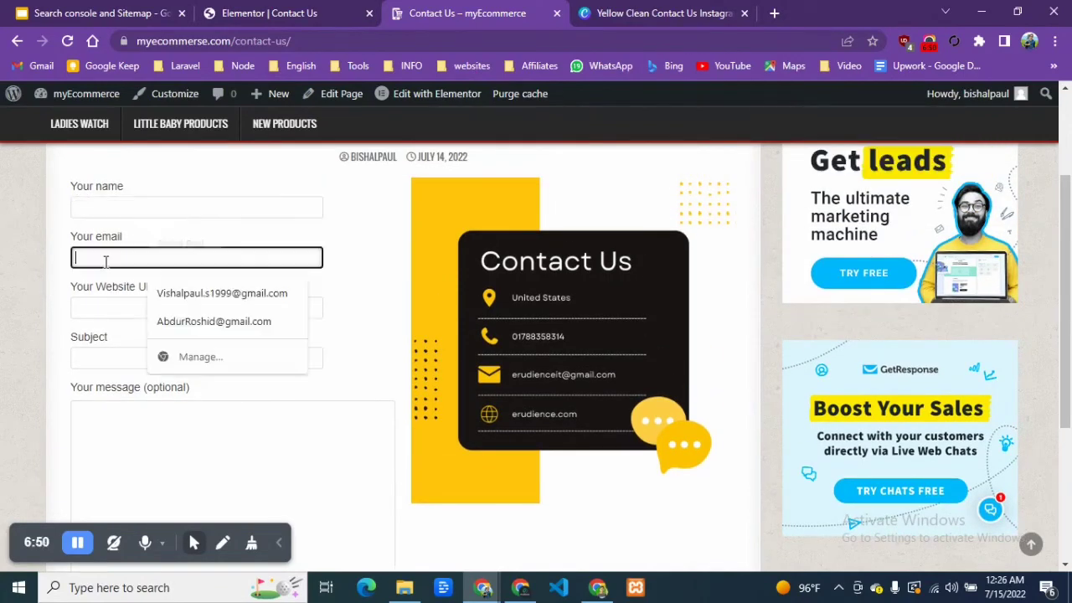
left_click(39, 278)
scroll(75, 333, "down", 3)
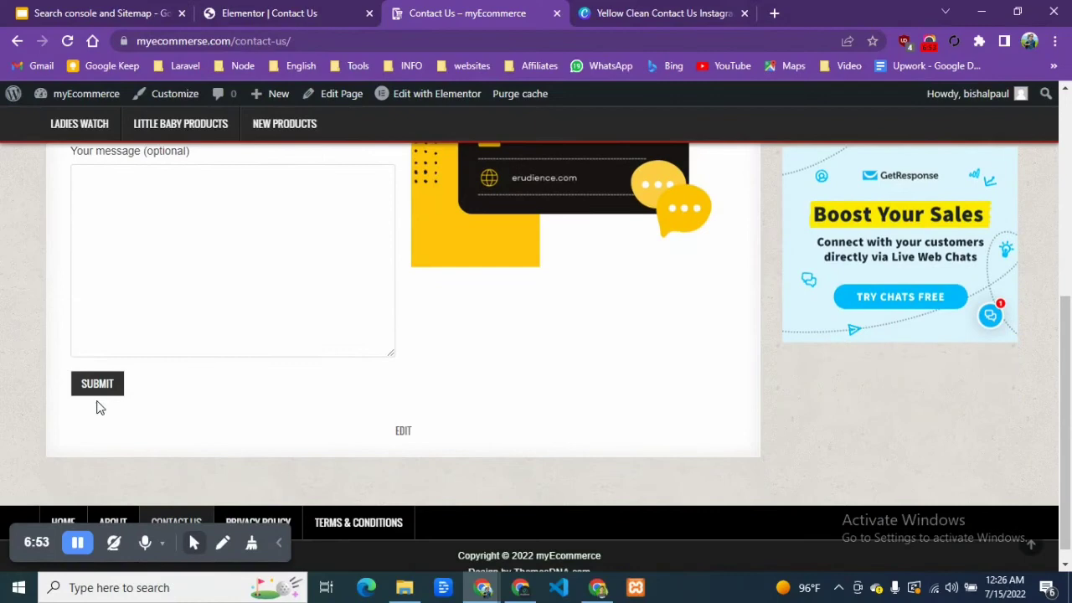
scroll(316, 398, "up", 5)
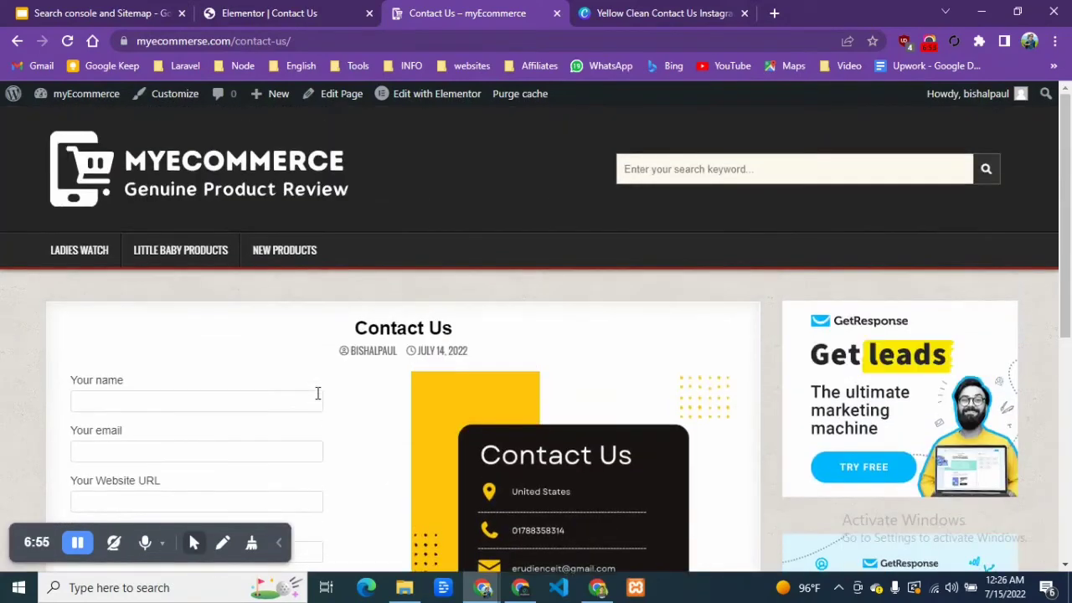
left_click(223, 198)
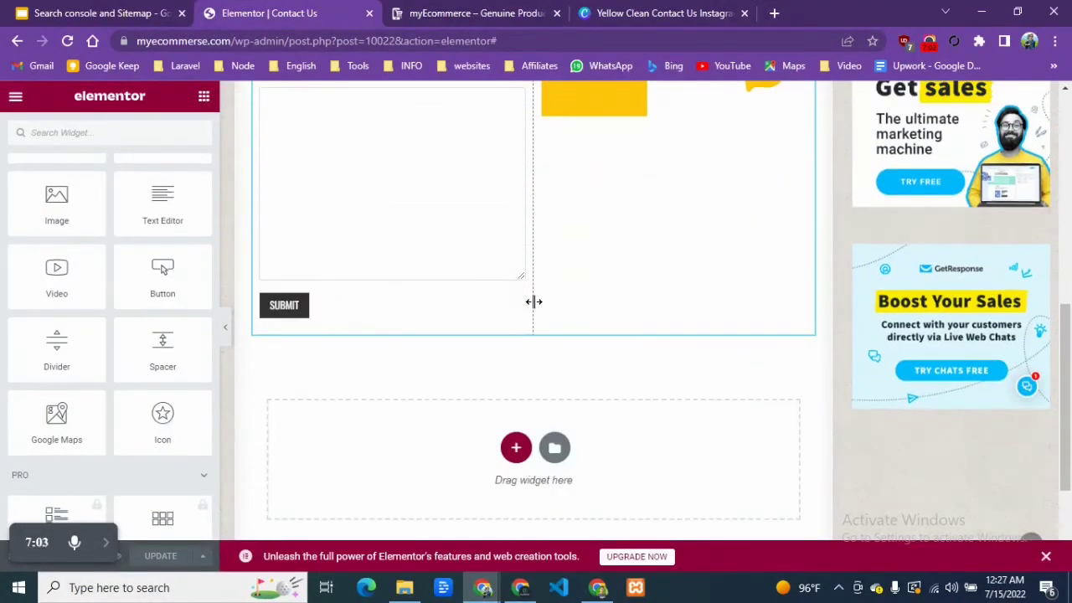
Scroll up through the Elementor editor preview of the Contact Us page.
scroll(531, 302, "up", 4)
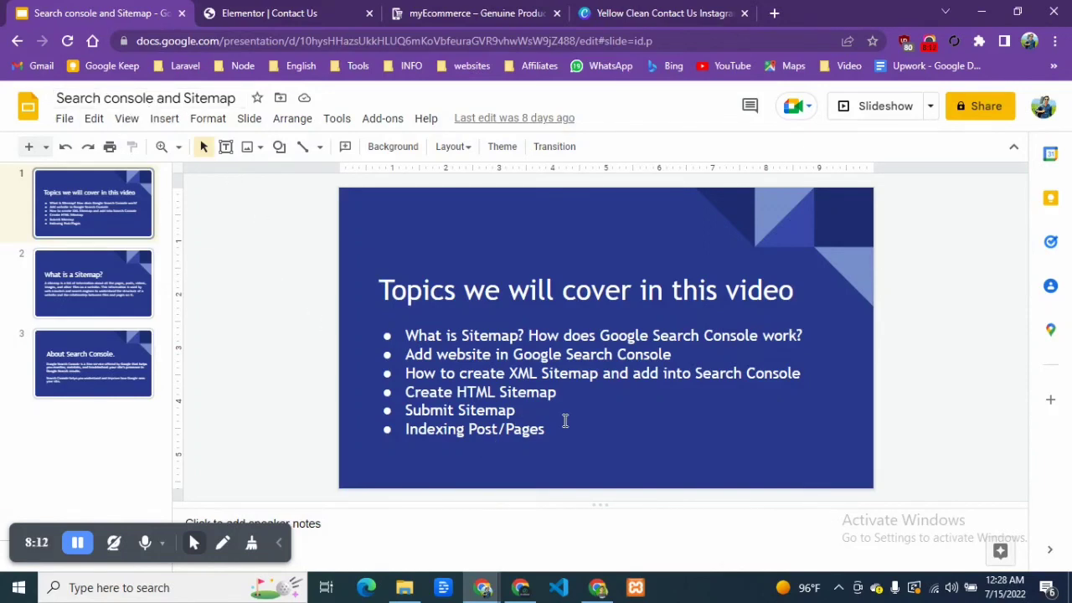
Select and deselect the bulleted topics text on the slide, then return to the Elementor Contact Us page.
left_click(387, 315)
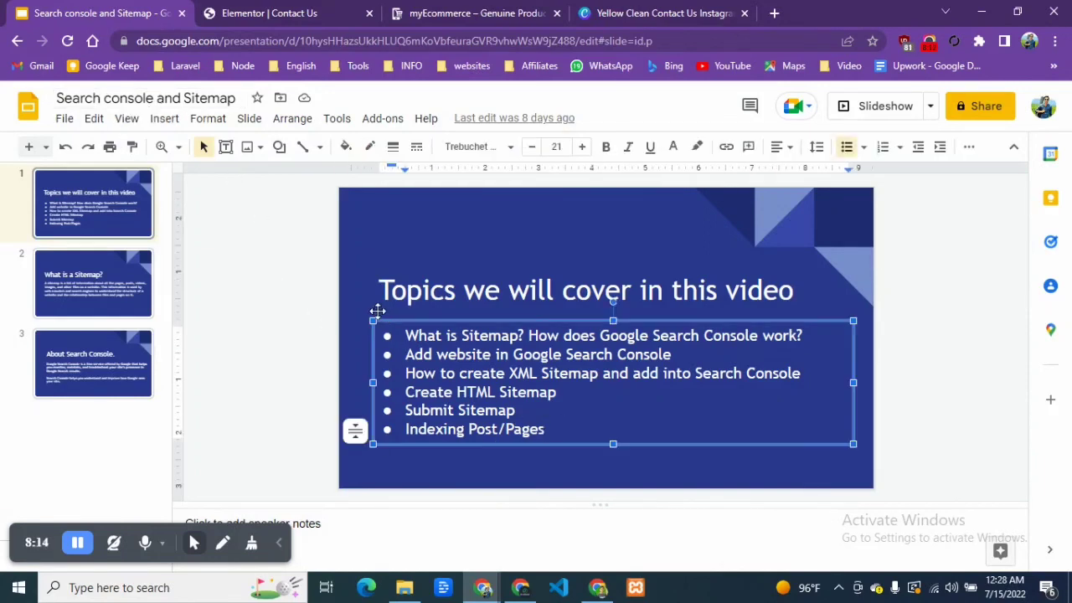
left_click(306, 288)
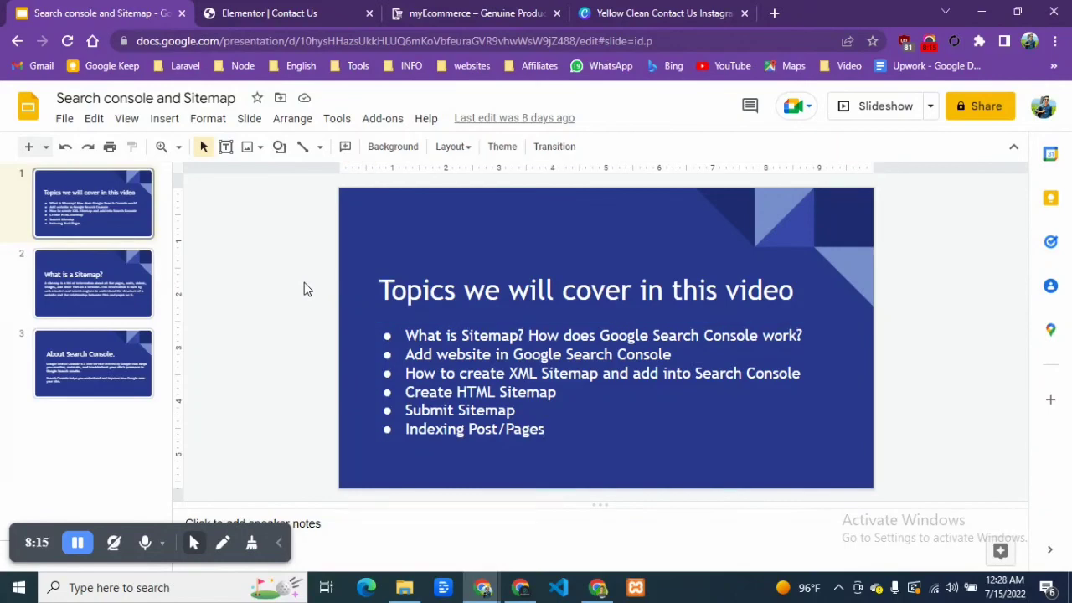
left_click(295, 10)
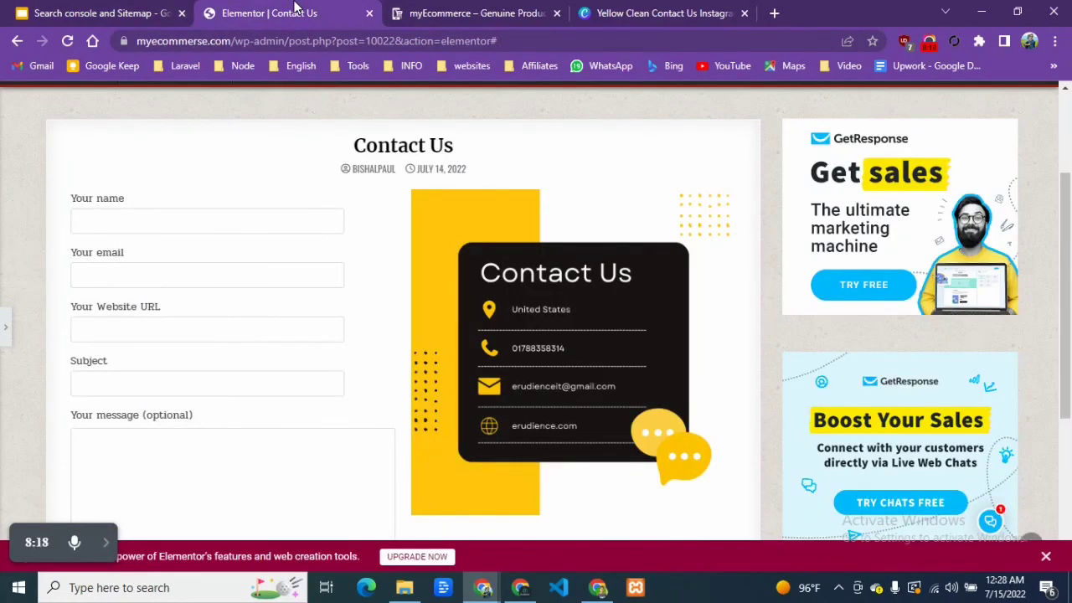